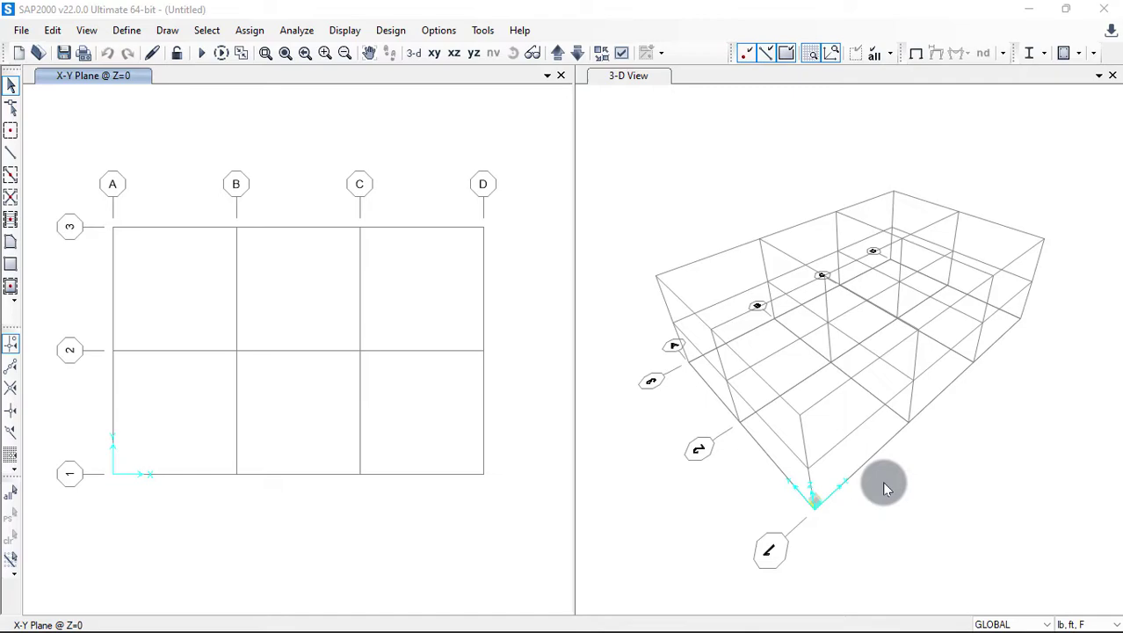
Activate the 3-D View window showing the empty A–D by 1–3 grid.
left_click(687, 170)
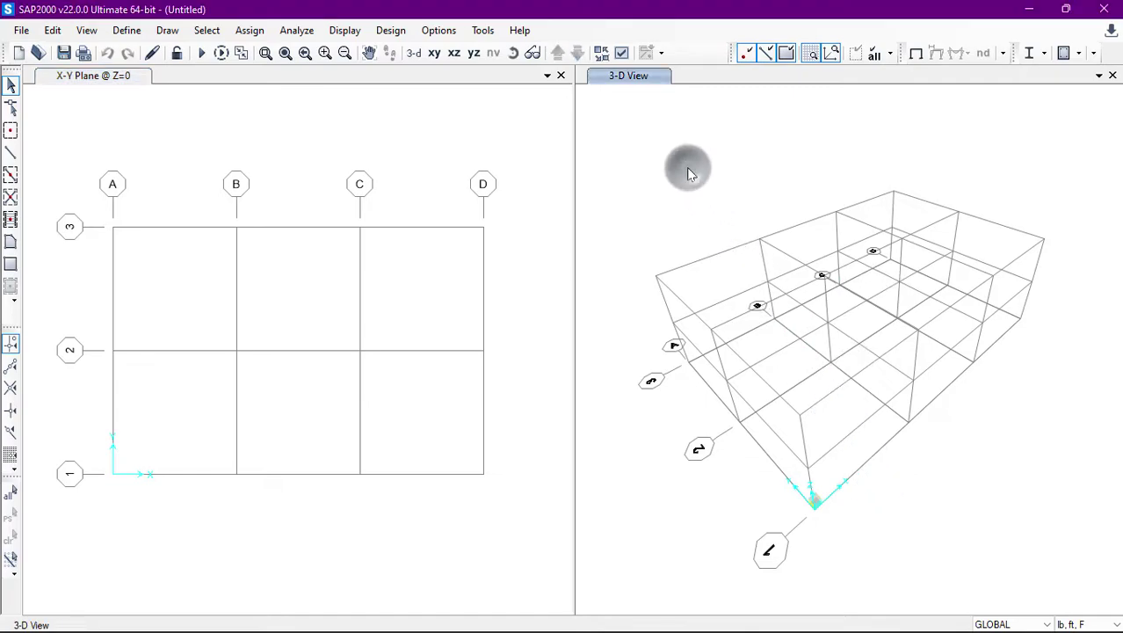
Browse the View menu, apply the 3-d view toolbar button, and bring the View menu back up.
left_click(91, 33)
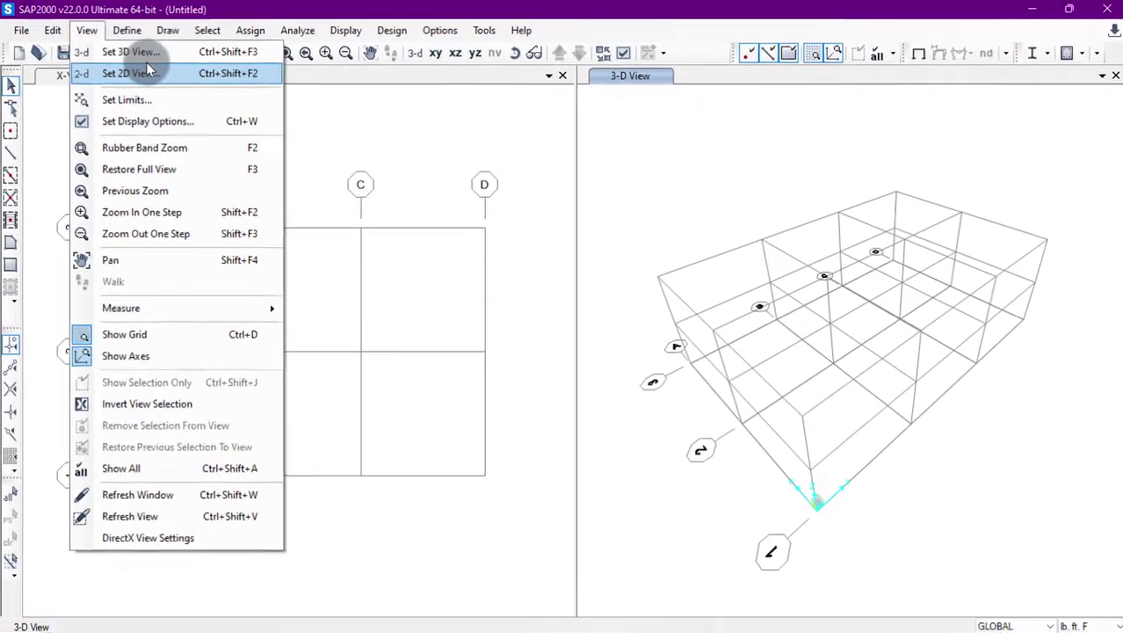
left_click(348, 162)
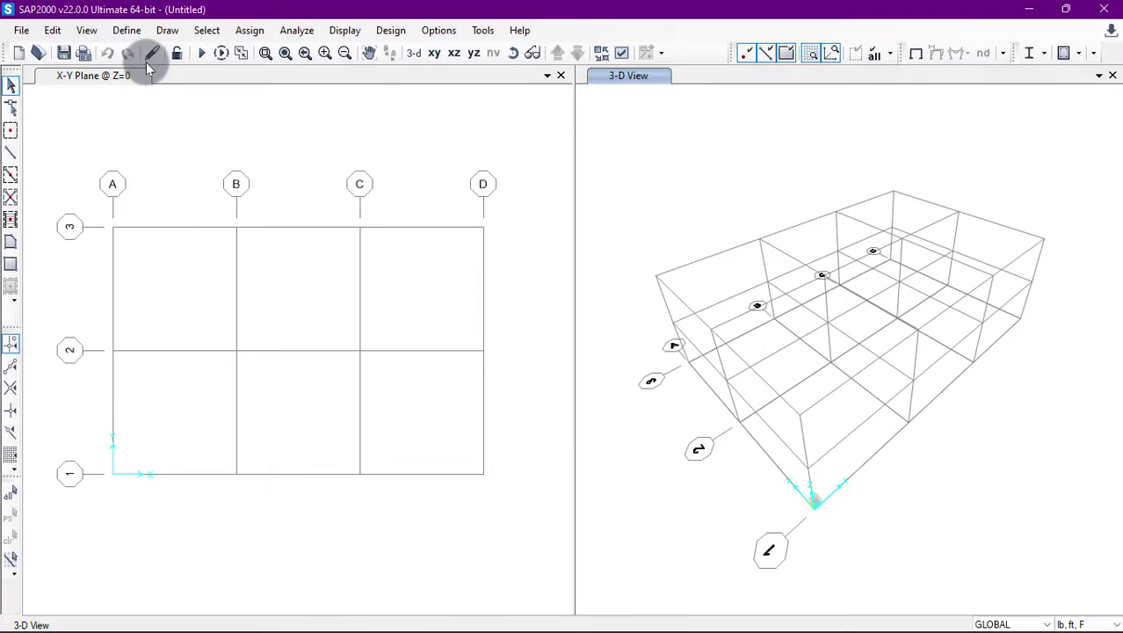
left_click(411, 54)
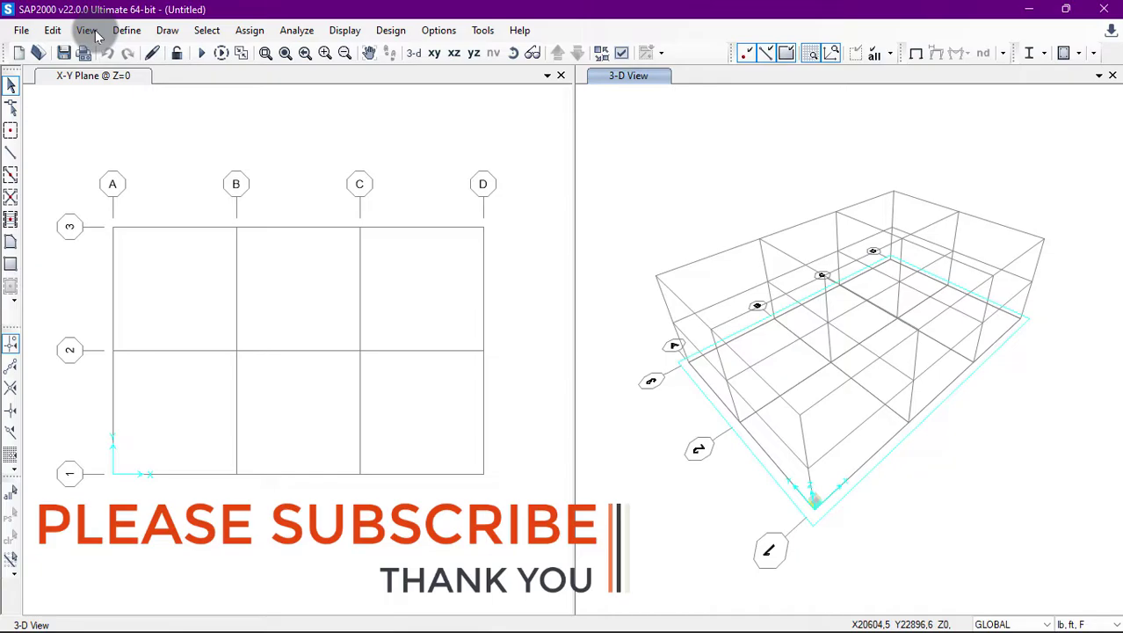
left_click(96, 35)
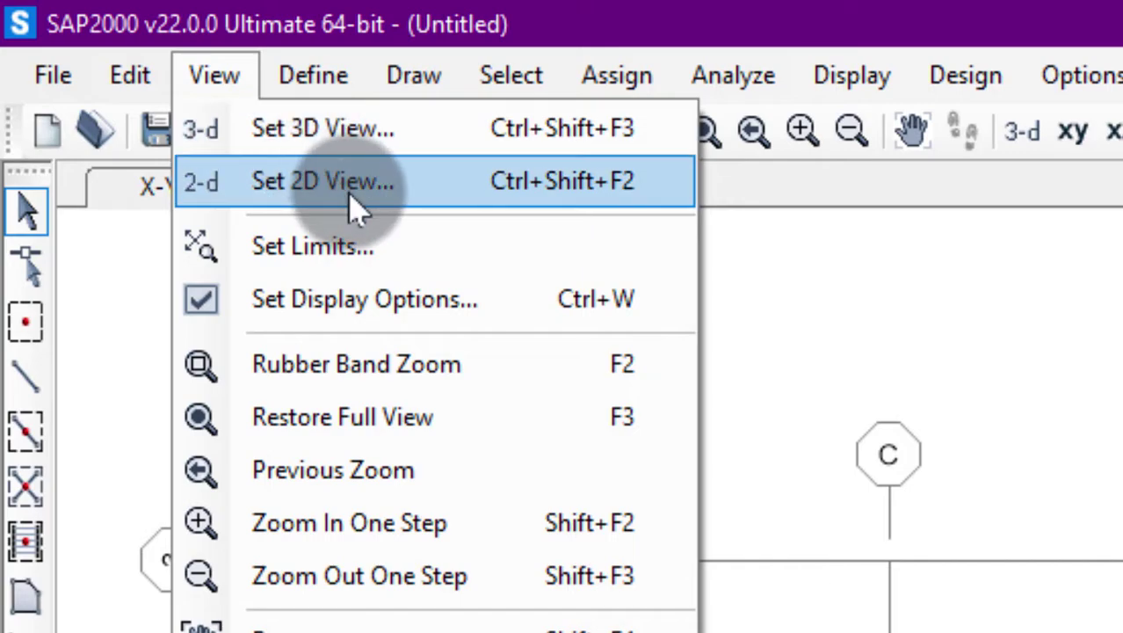
Leave the 3D view unchanged, keep the 2D plane at X-Y, and activate the Z=0 plan window.
left_click(425, 142)
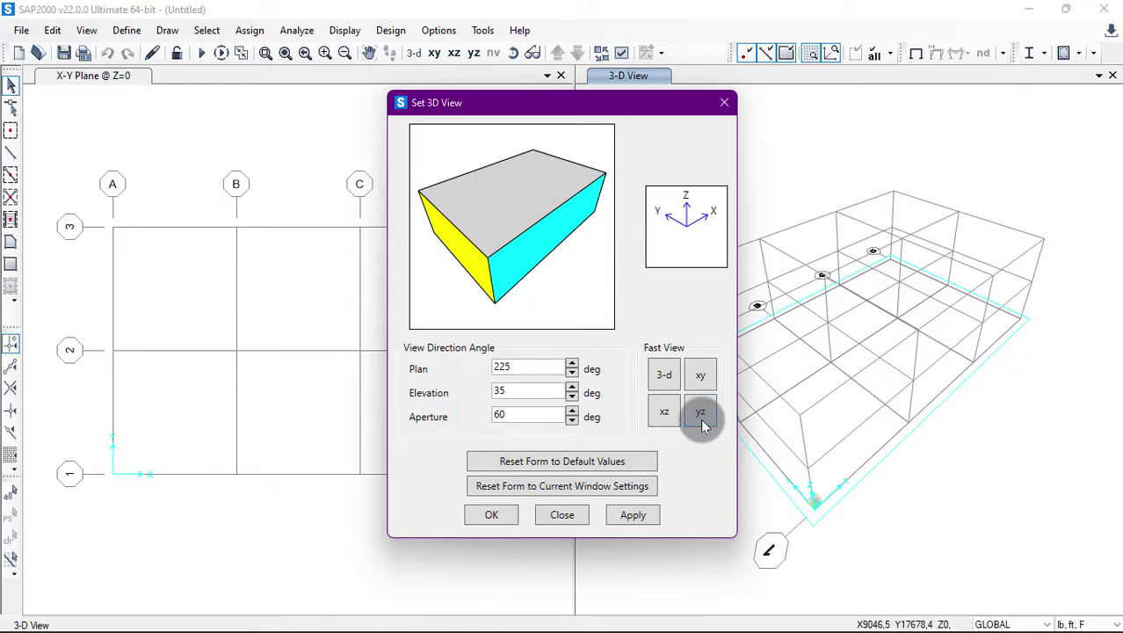
key("Escape")
left_click(92, 30)
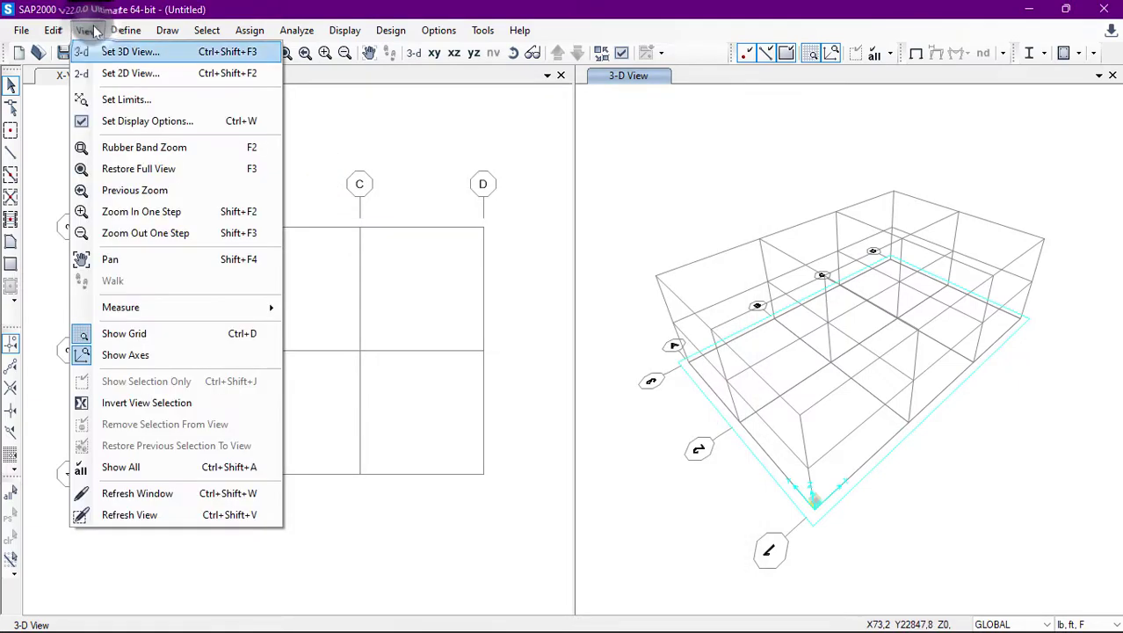
left_click(124, 74)
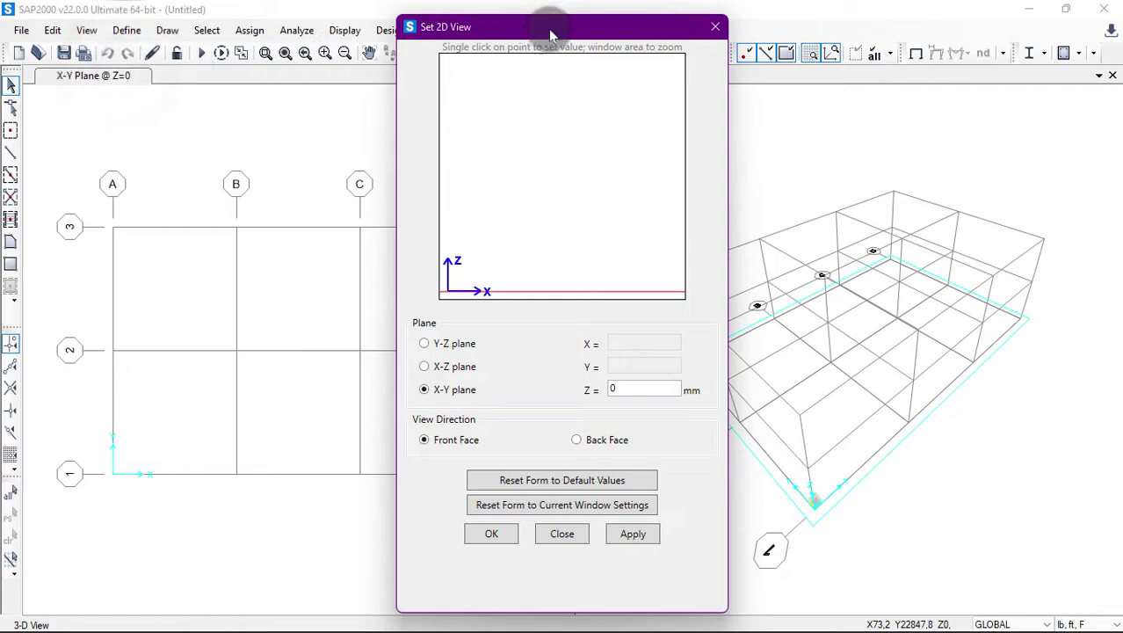
left_click_drag(551, 33, 482, 35)
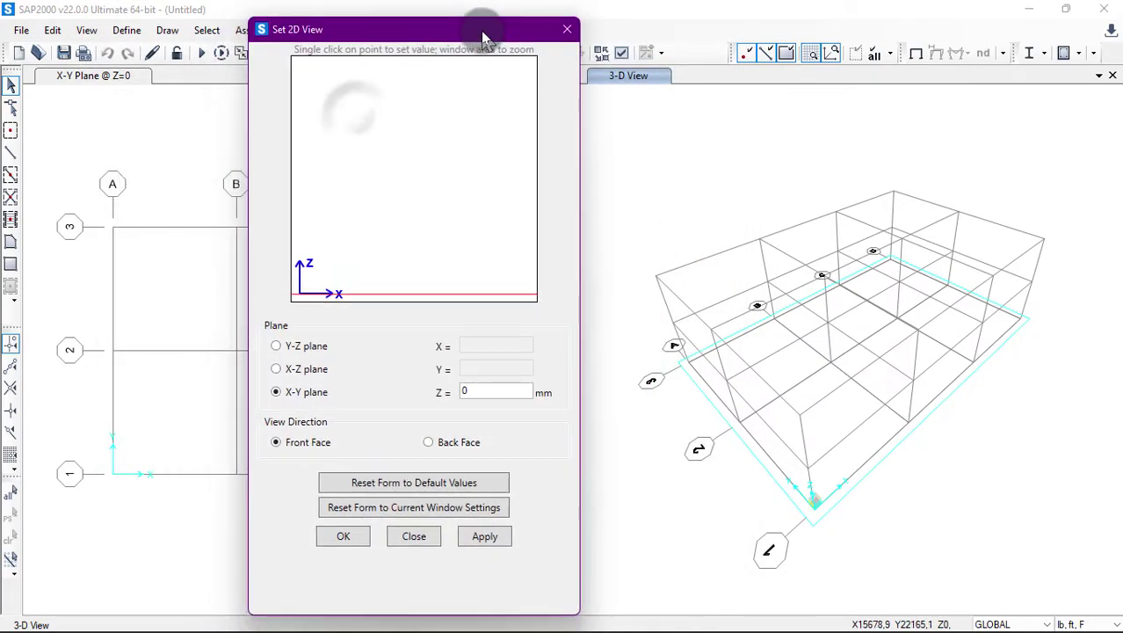
left_click(304, 350)
left_click(310, 369)
left_click(310, 394)
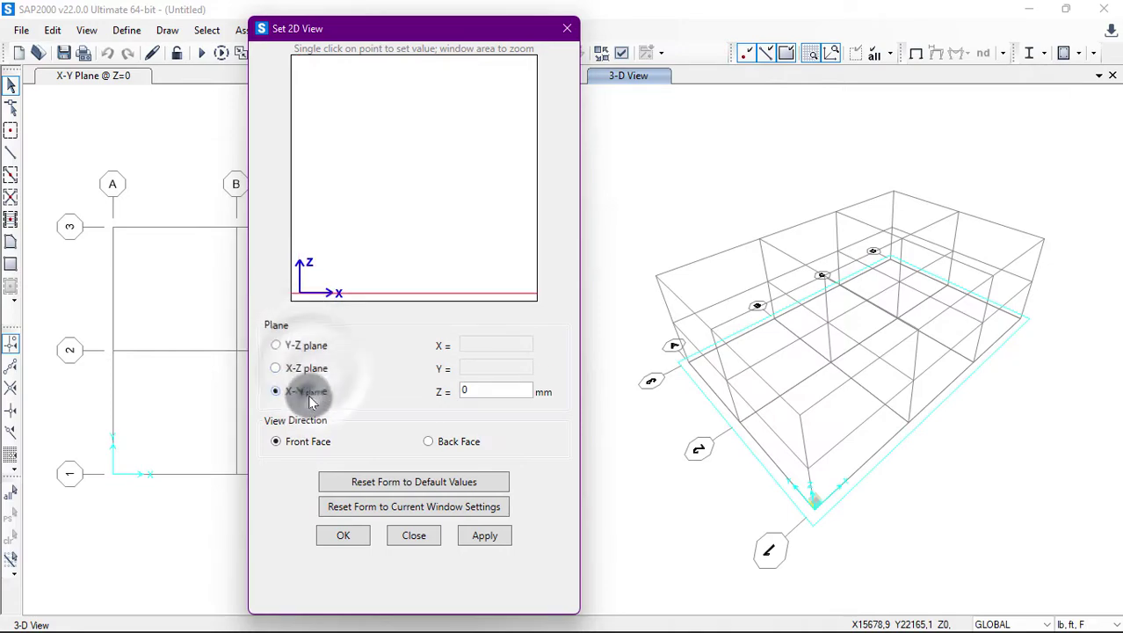
key("Return")
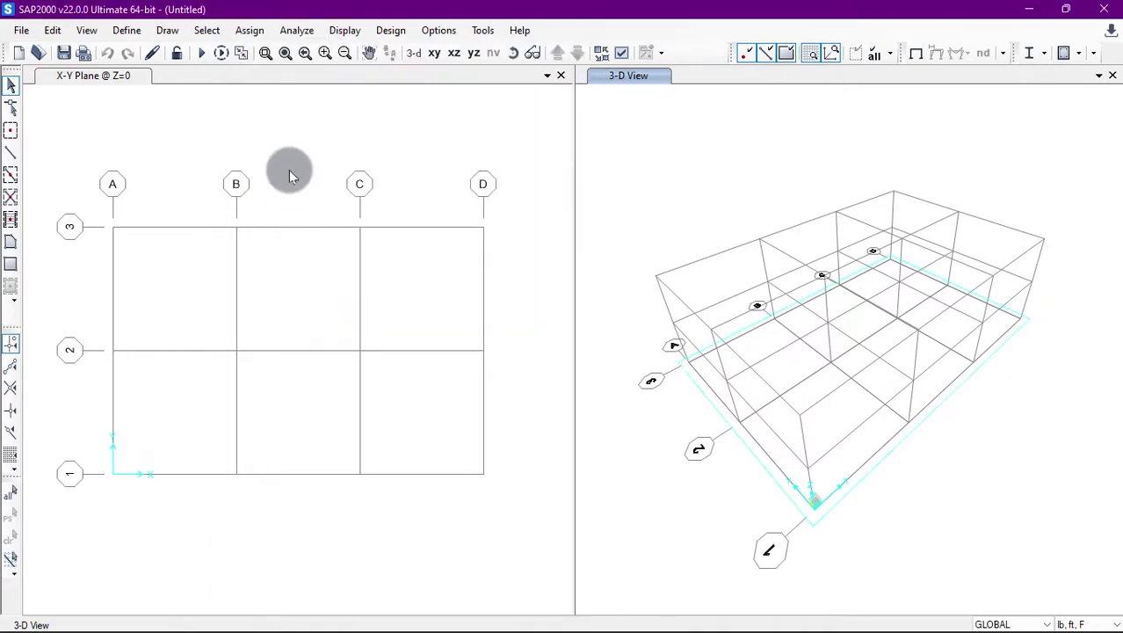
left_click(290, 174)
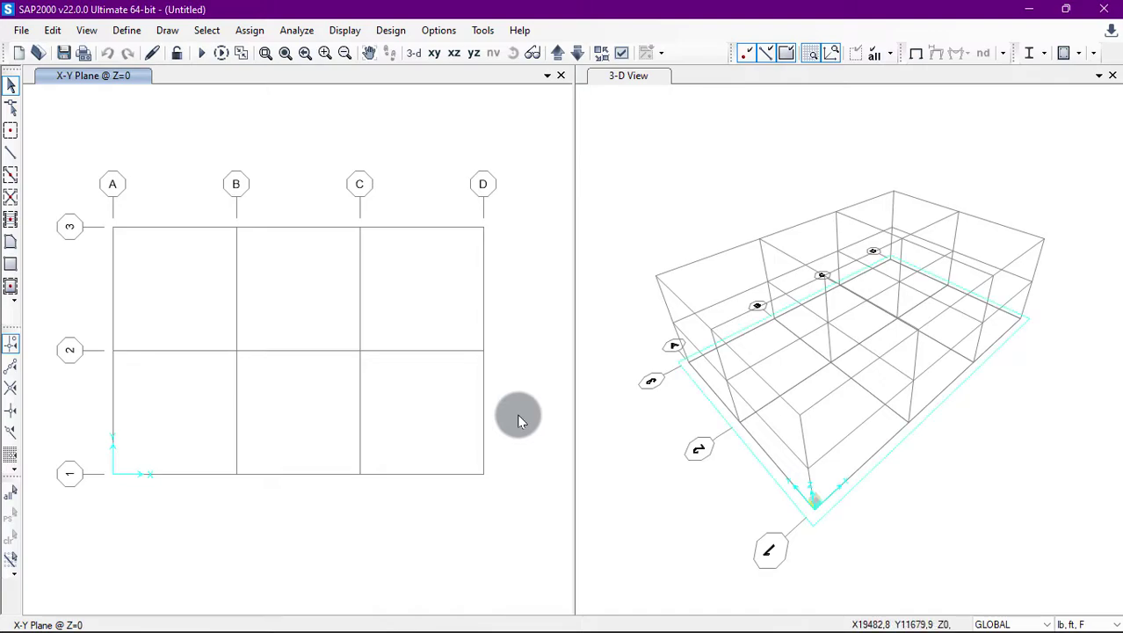
Delete level Z3 at 7315,2 mm from the GLOBAL grid's Z Grid Data and apply it.
right_click(443, 281)
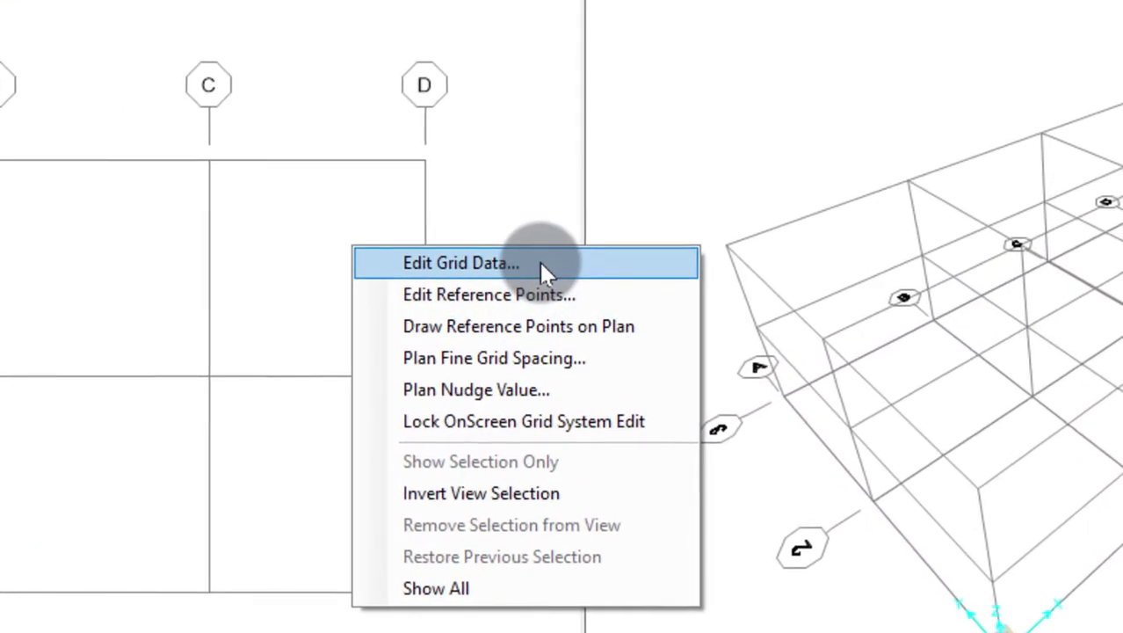
left_click(538, 261)
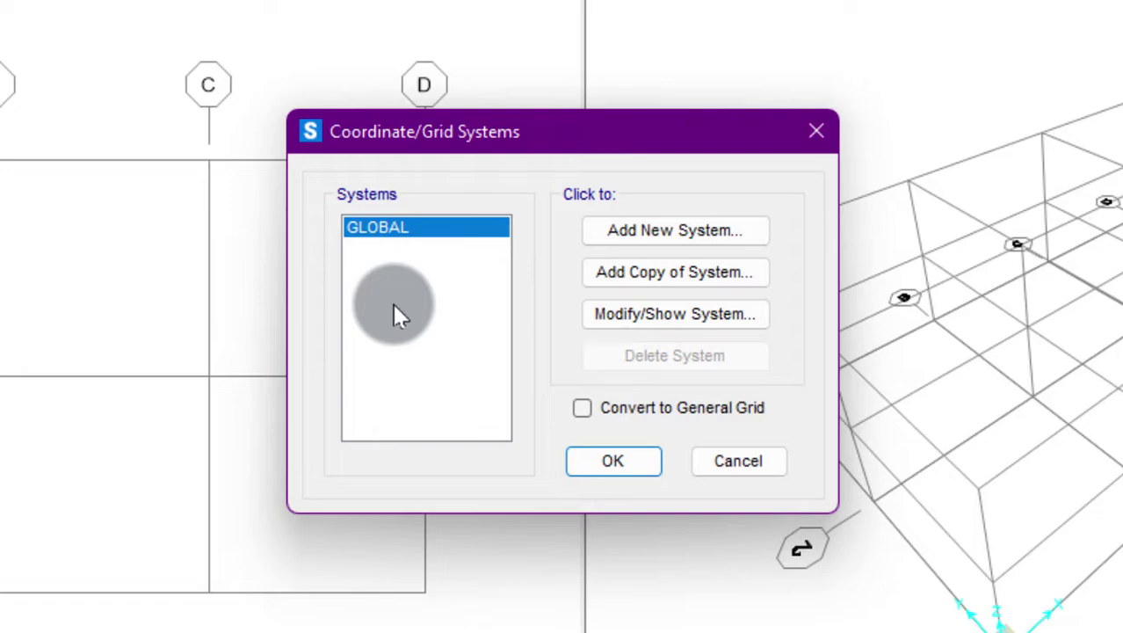
left_click(675, 314)
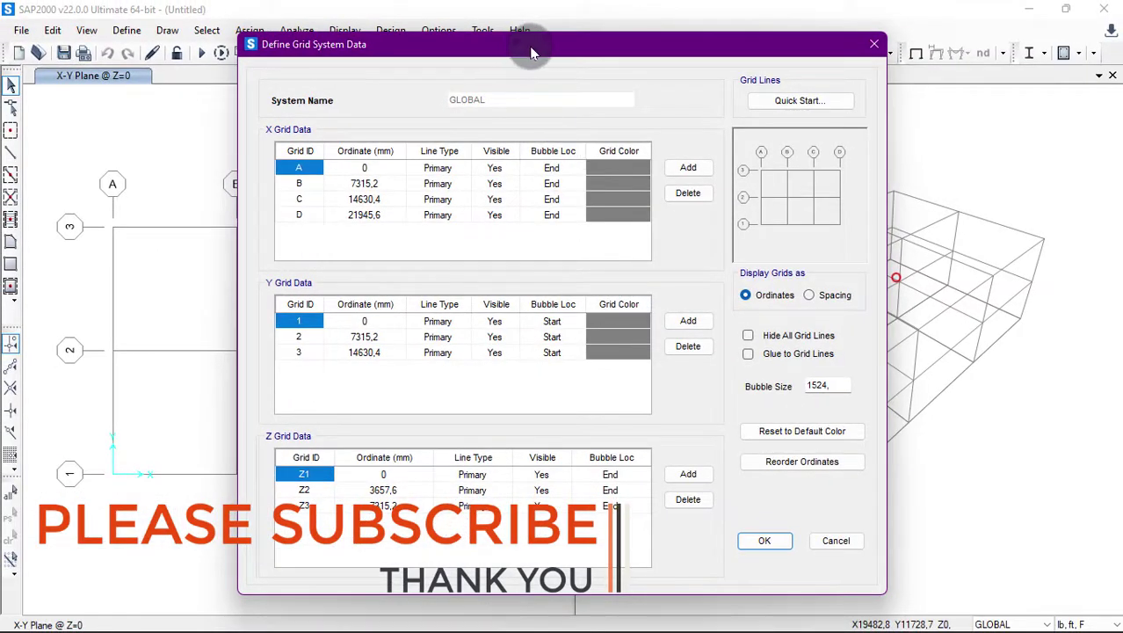
left_click_drag(531, 53, 578, 62)
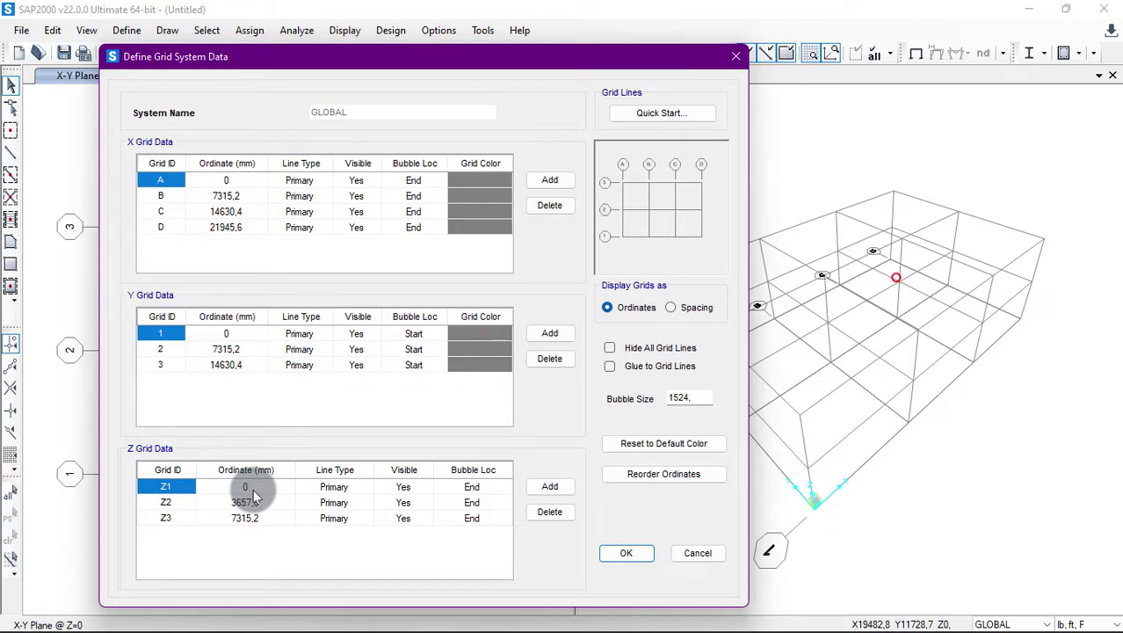
left_click(165, 518)
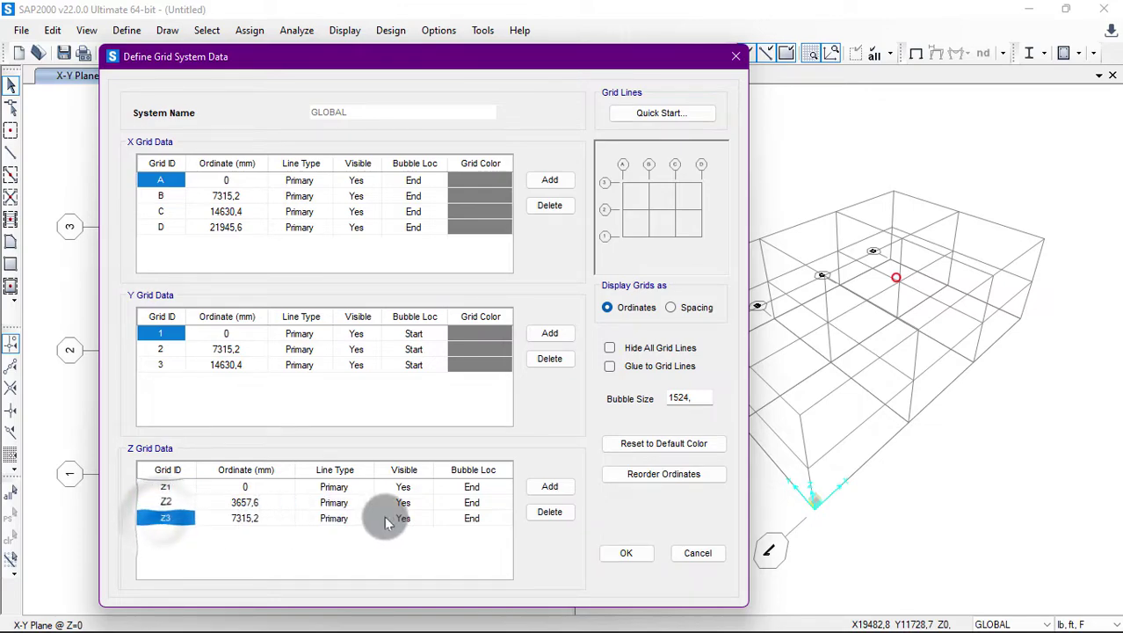
left_click(551, 513)
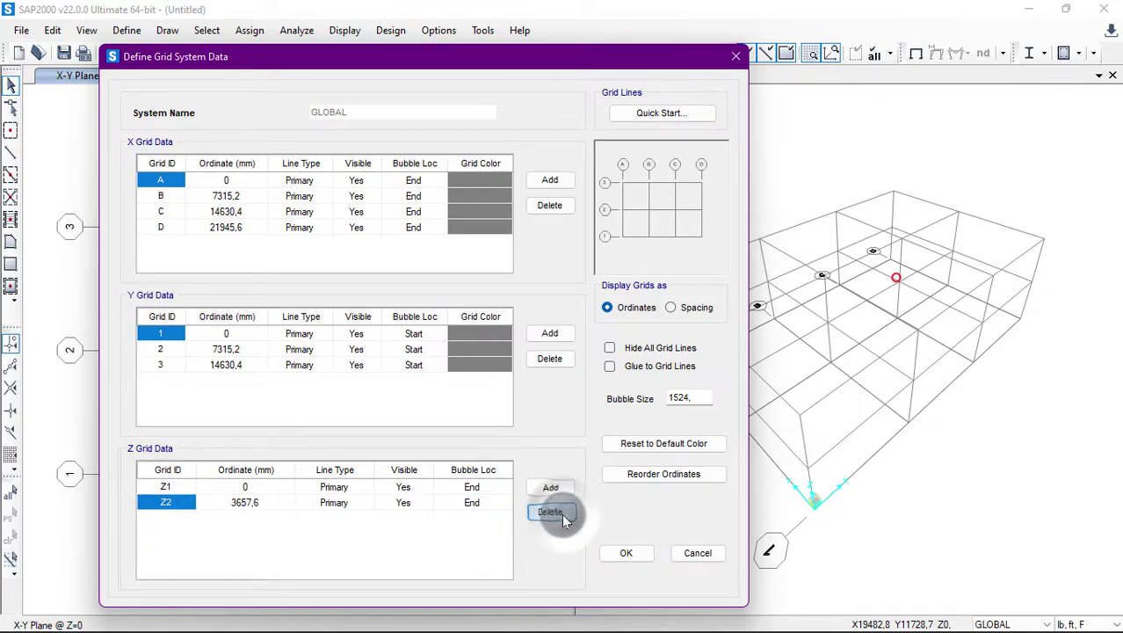
left_click(616, 549)
left_click(592, 399)
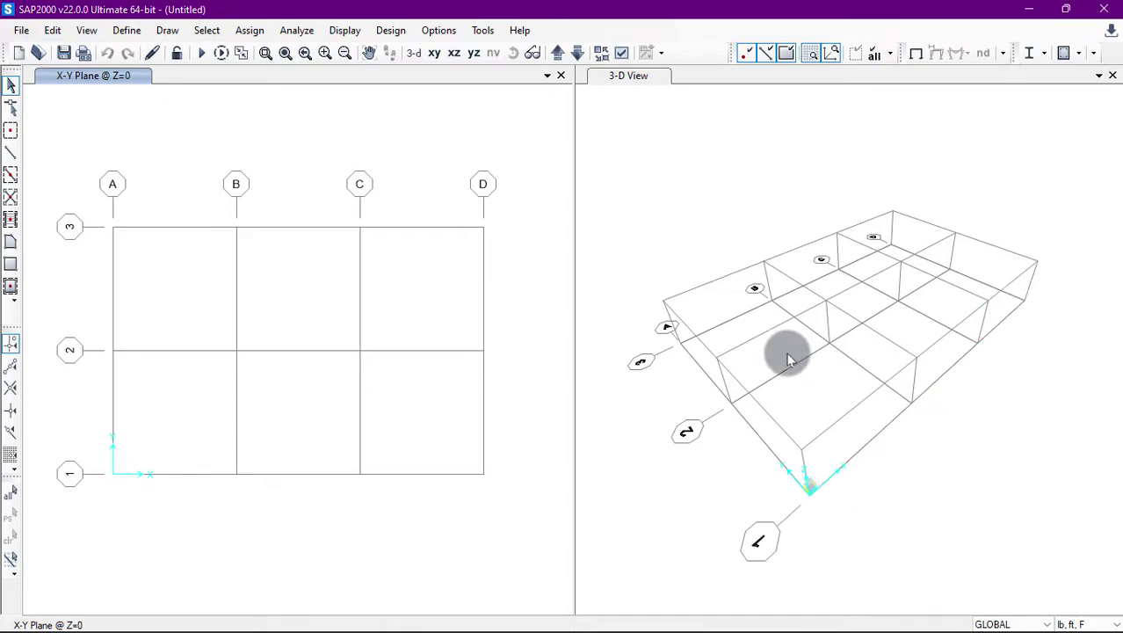
Delete X grid line D at 21945,6 mm from the GLOBAL grid, leaving lines A–C.
right_click(424, 279)
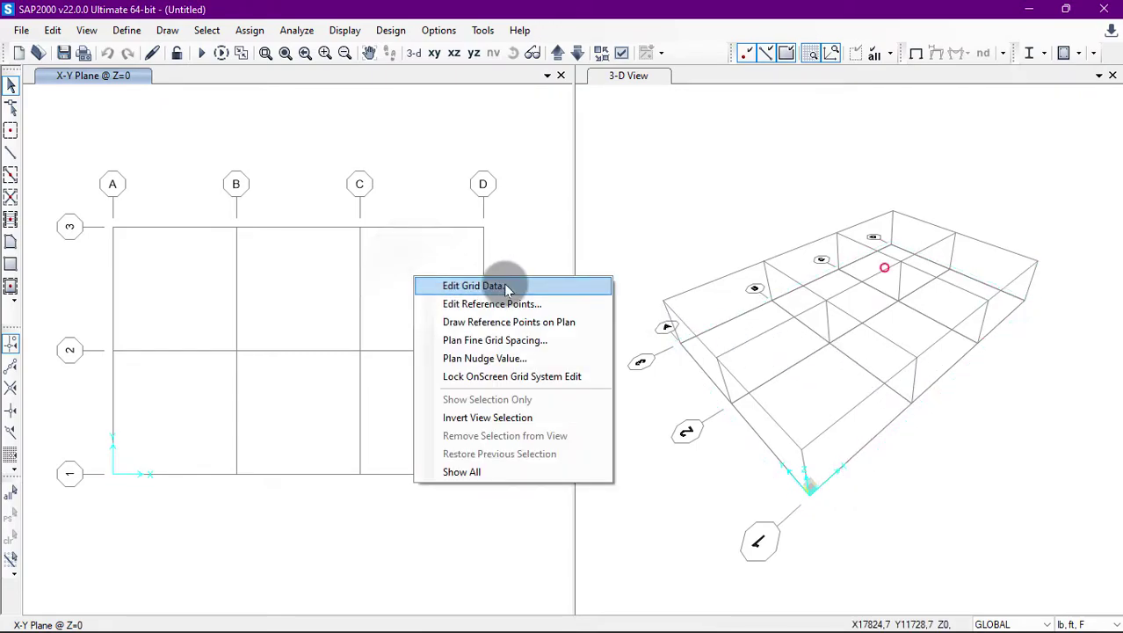
left_click(507, 287)
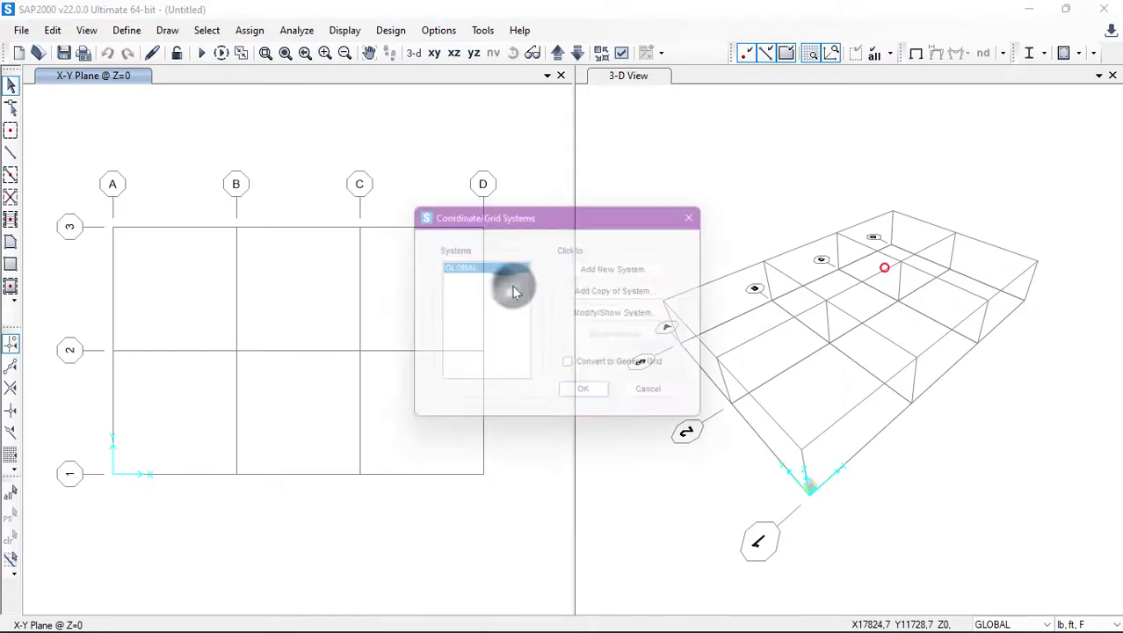
left_click(646, 316)
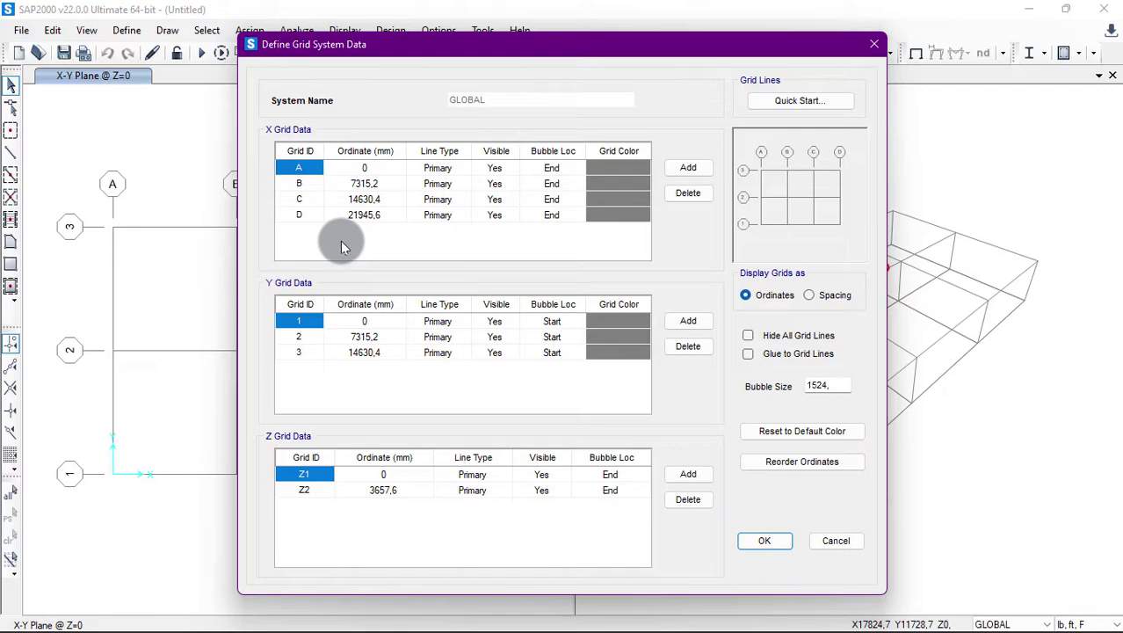
left_click_drag(553, 48, 434, 74)
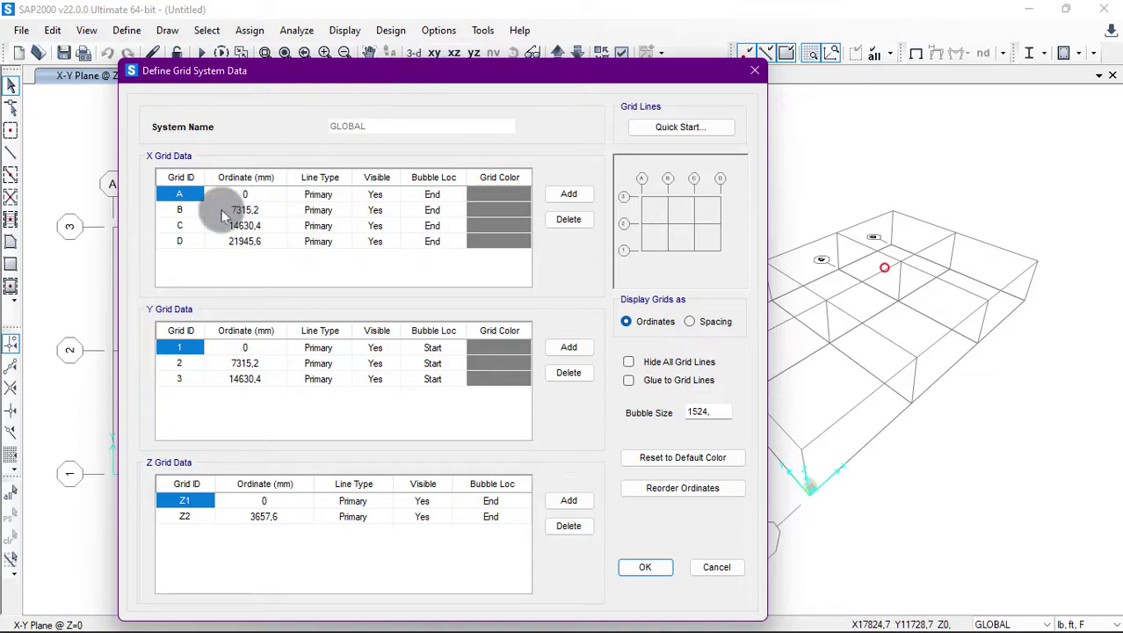
left_click(178, 241)
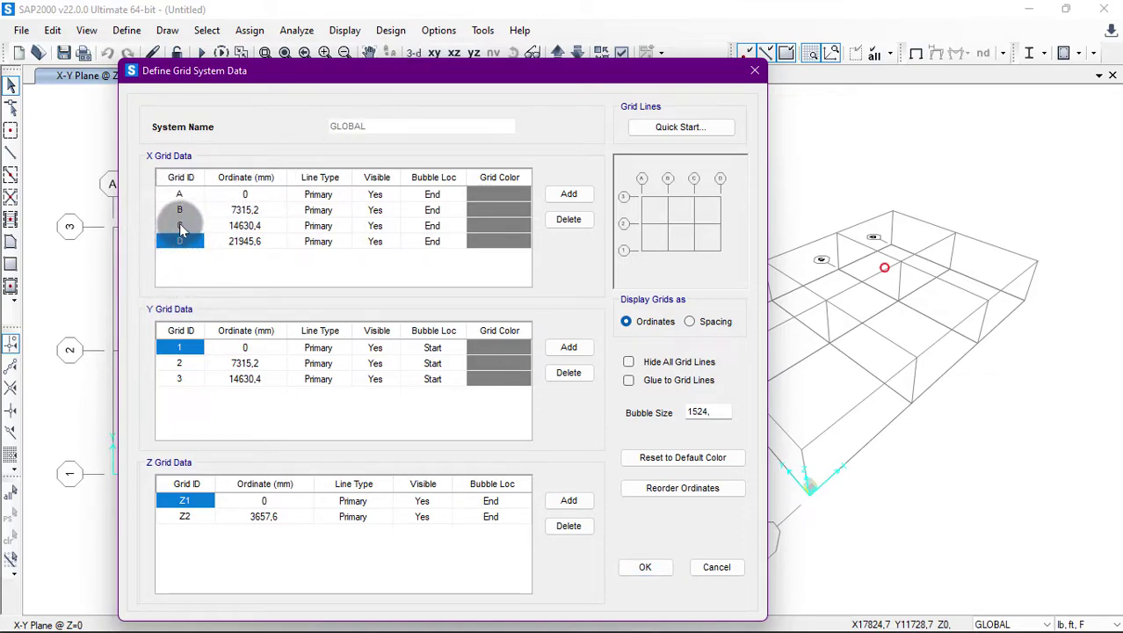
left_click(189, 200)
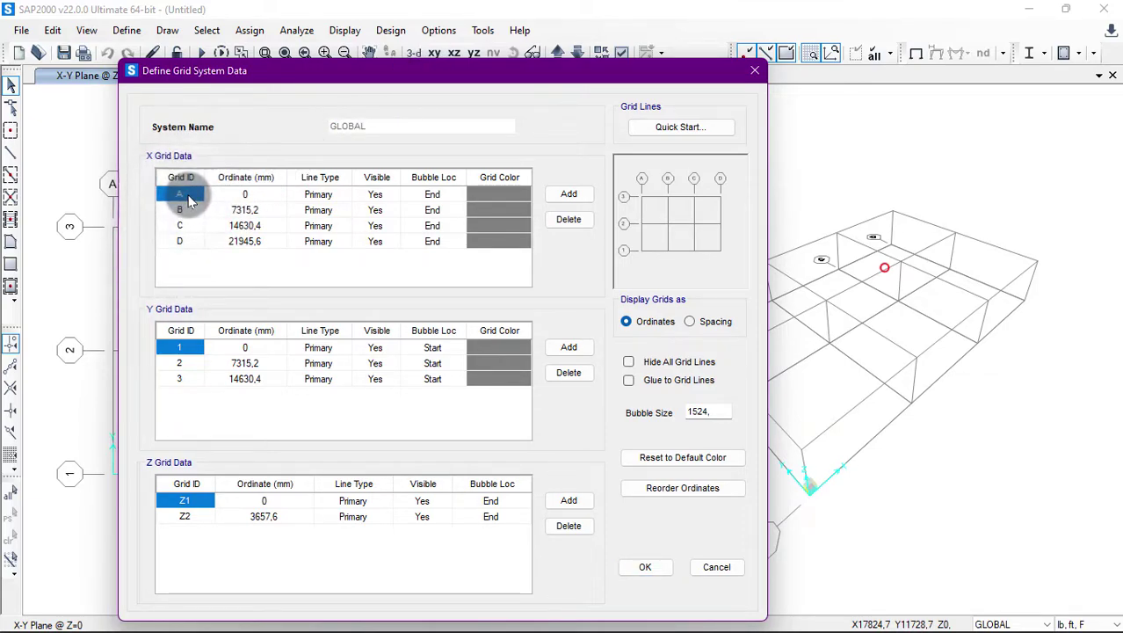
left_click(177, 243)
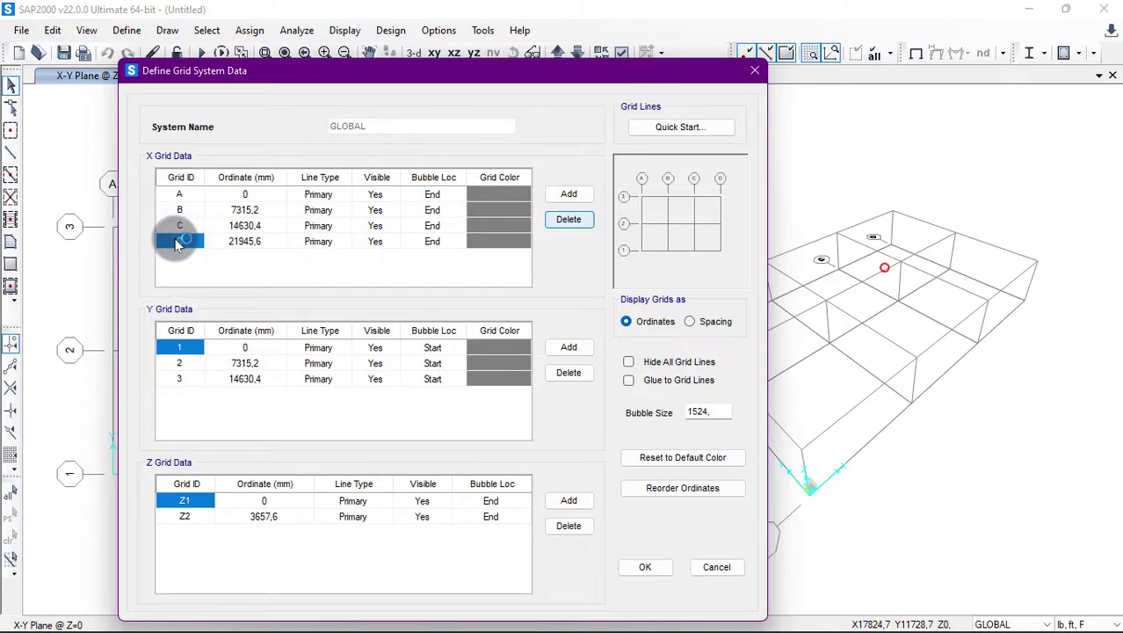
left_click(177, 243)
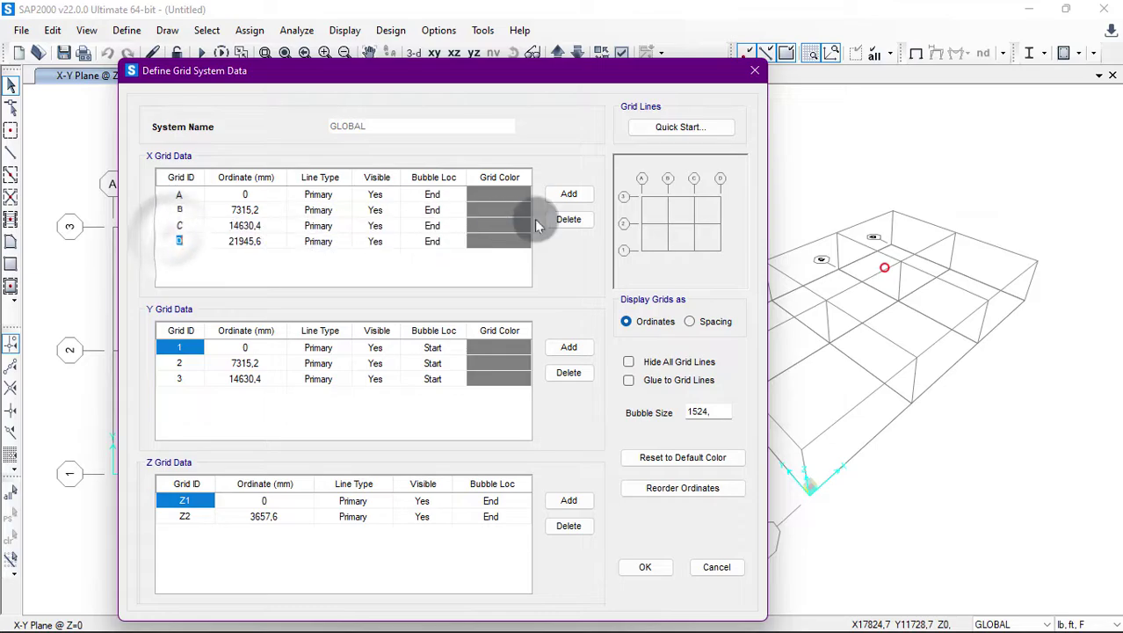
left_click(580, 221)
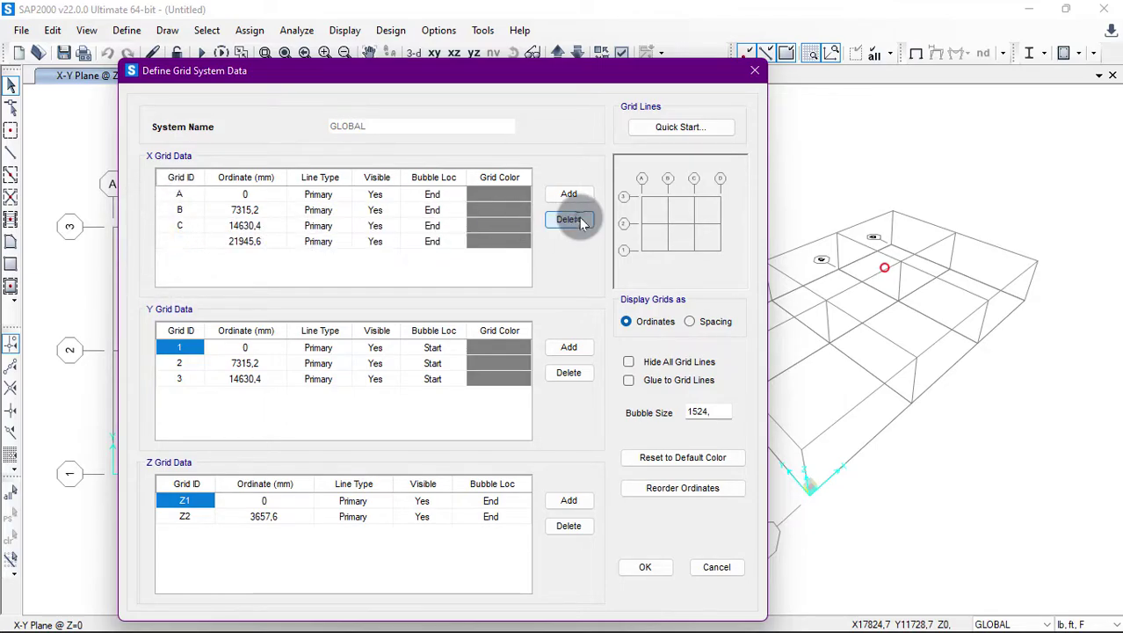
left_click(580, 221)
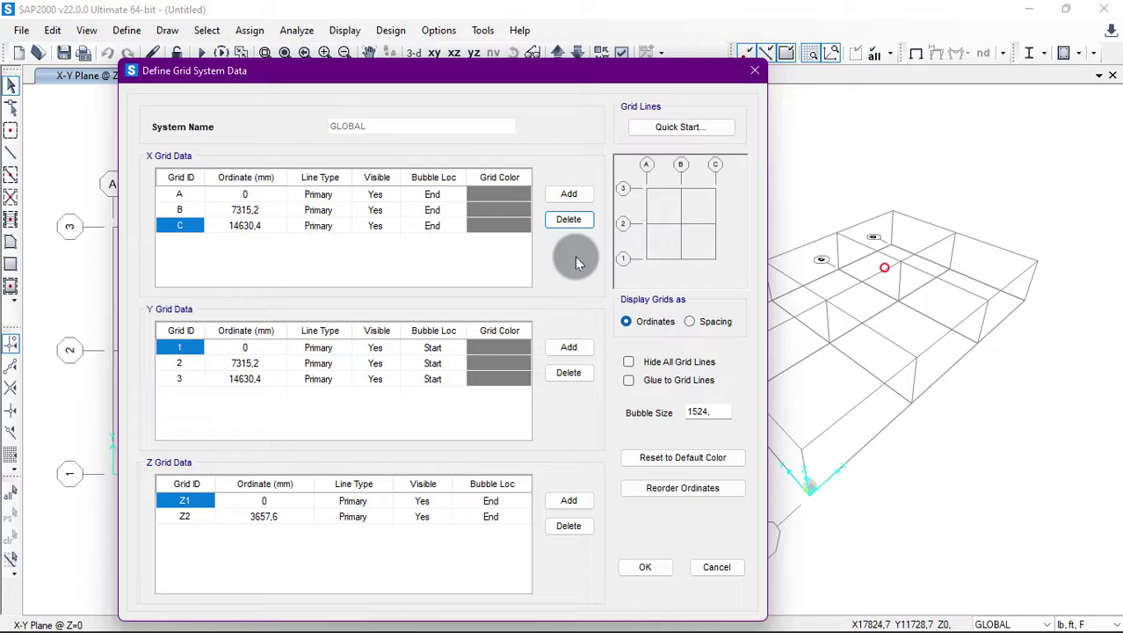
left_click(645, 567)
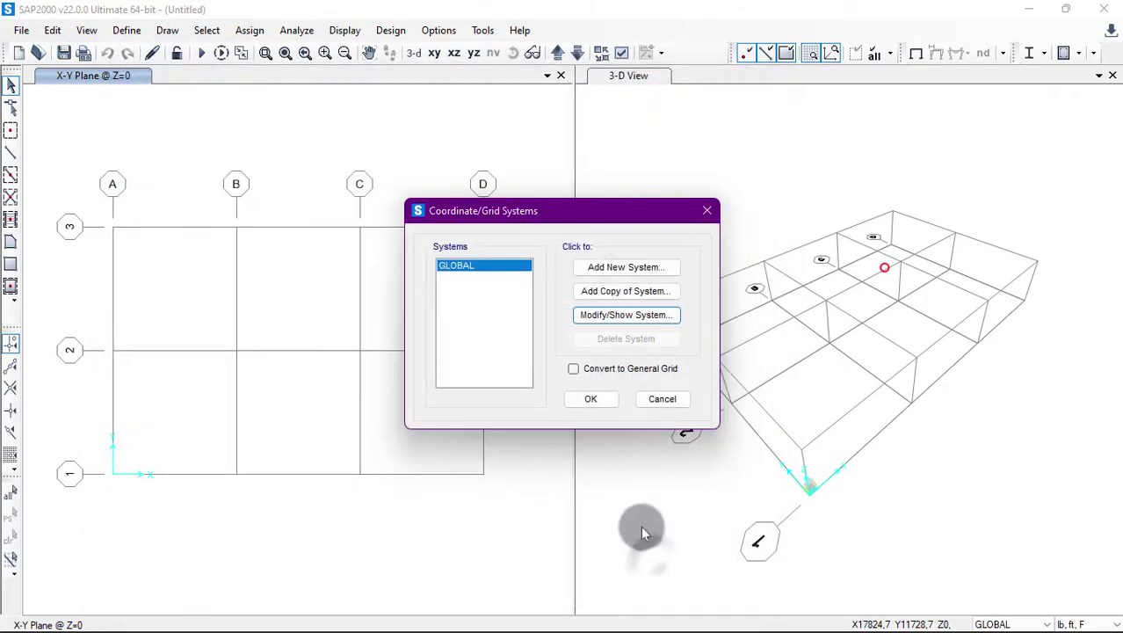
left_click(591, 400)
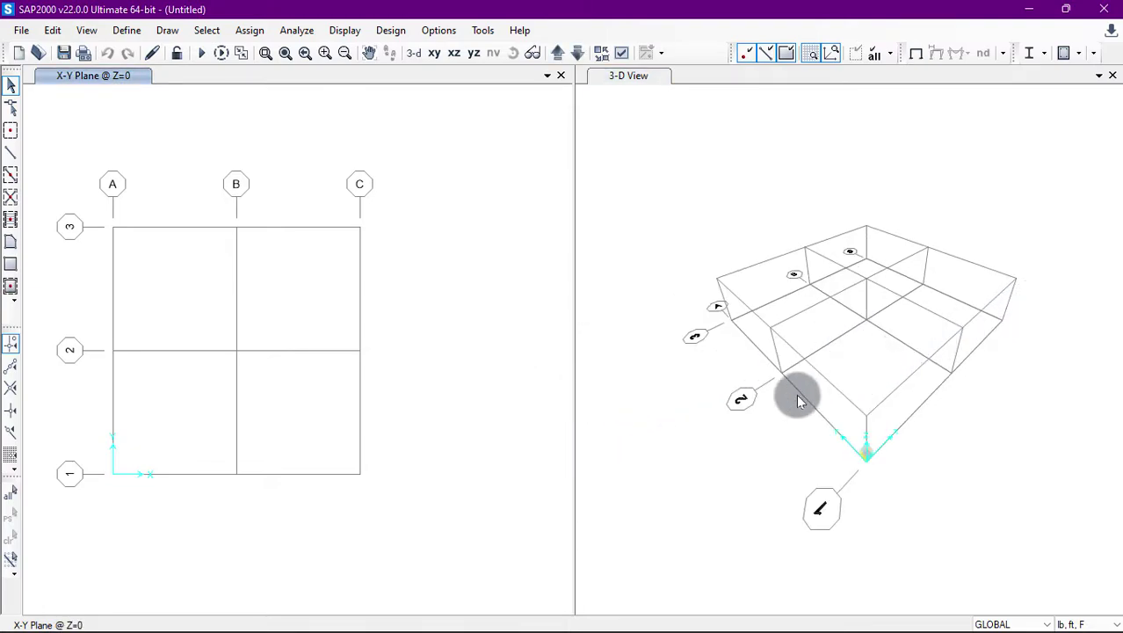
Add a Y grid line 4 at 21945,6 mm after line 3 in the GLOBAL grid.
right_click(311, 271)
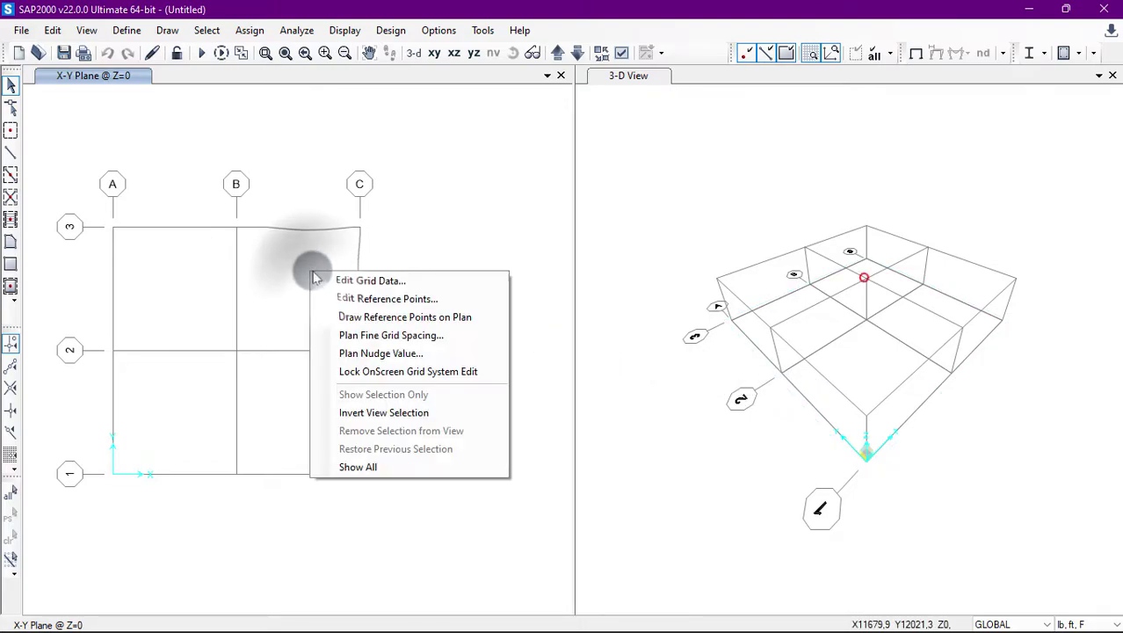
left_click(404, 287)
left_click(620, 315)
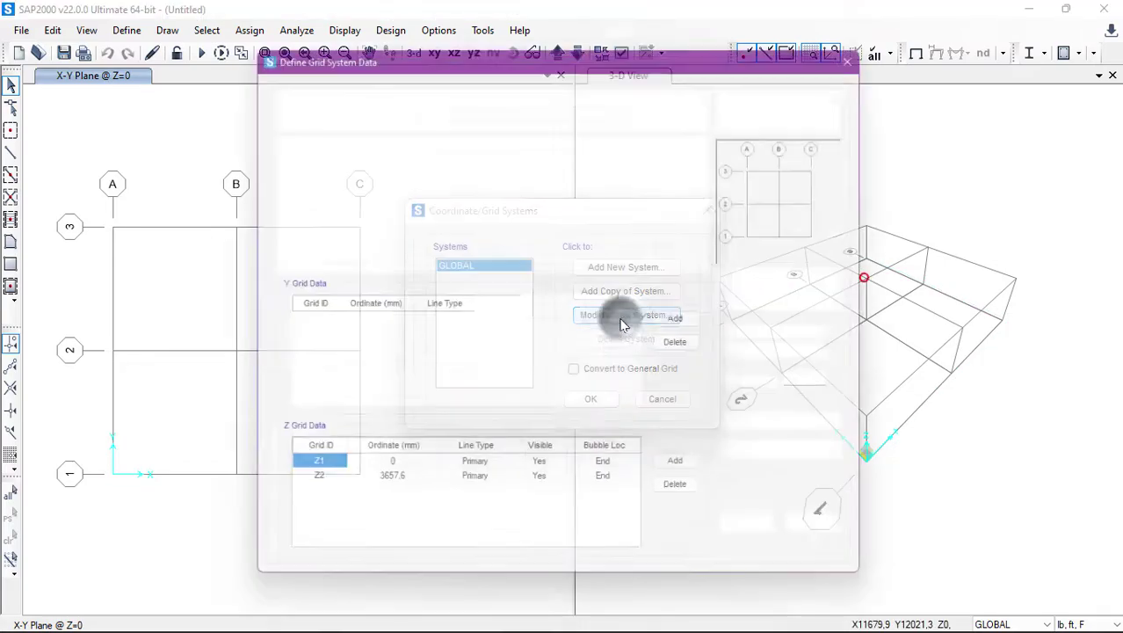
left_click(298, 352)
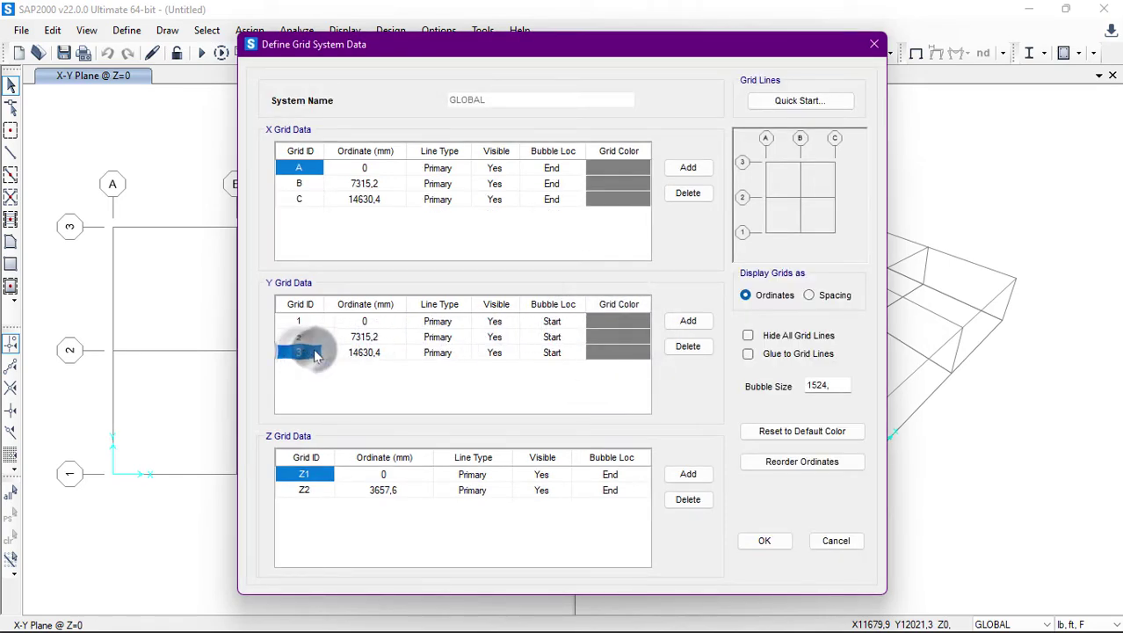
left_click(693, 321)
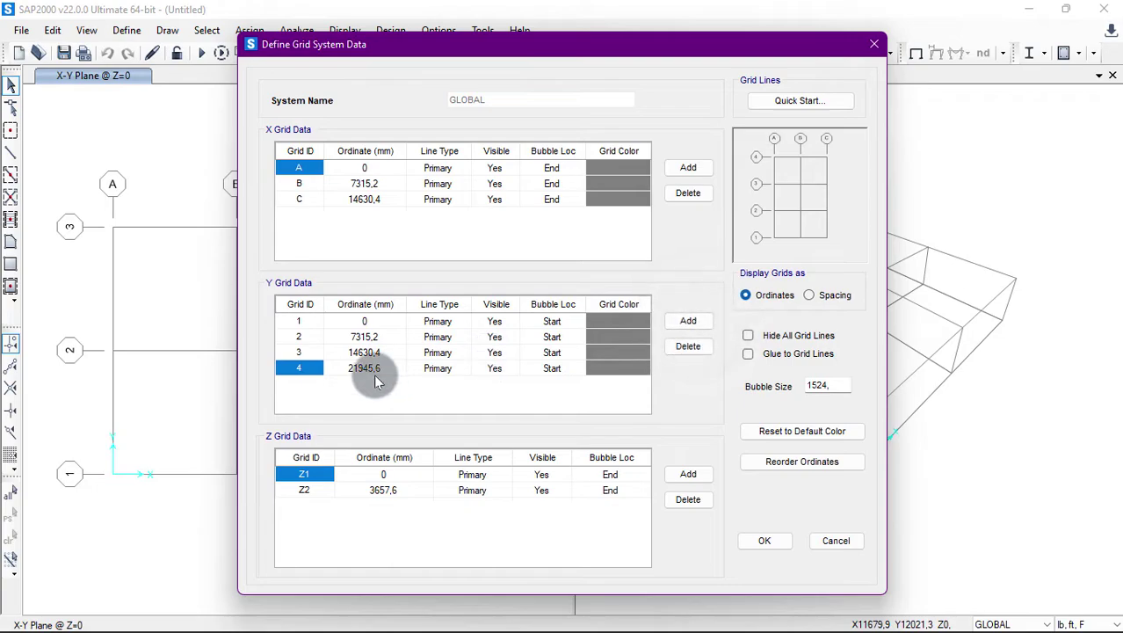
left_click(763, 541)
left_click(603, 401)
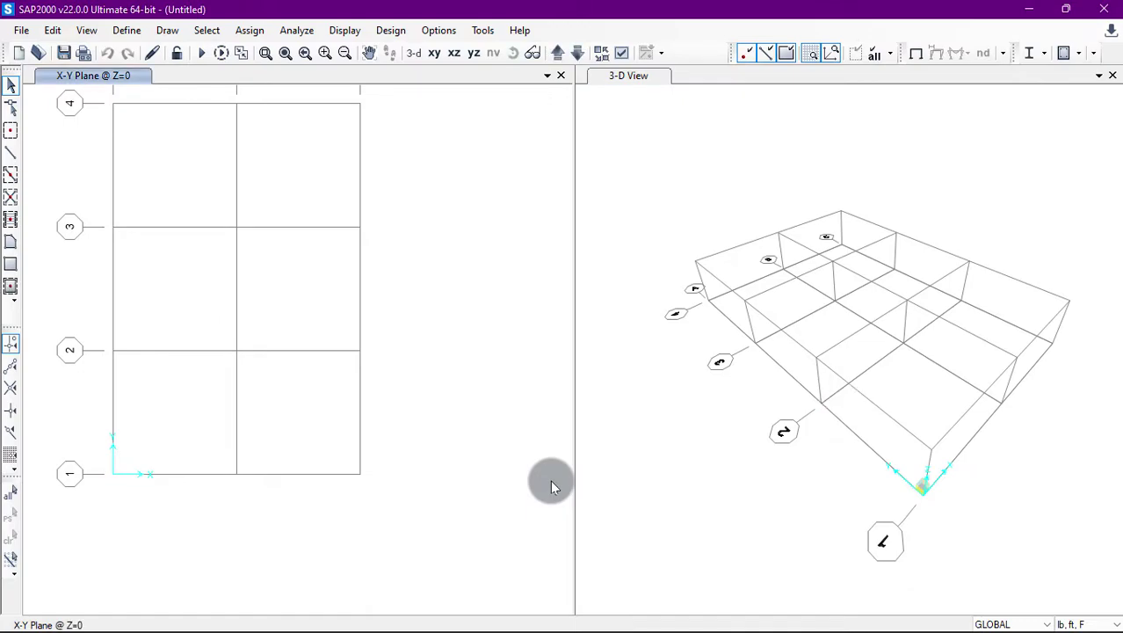
Zoom the X-Y plan to full view with F3, showing grid lines A–C and 1–4.
left_click(451, 304)
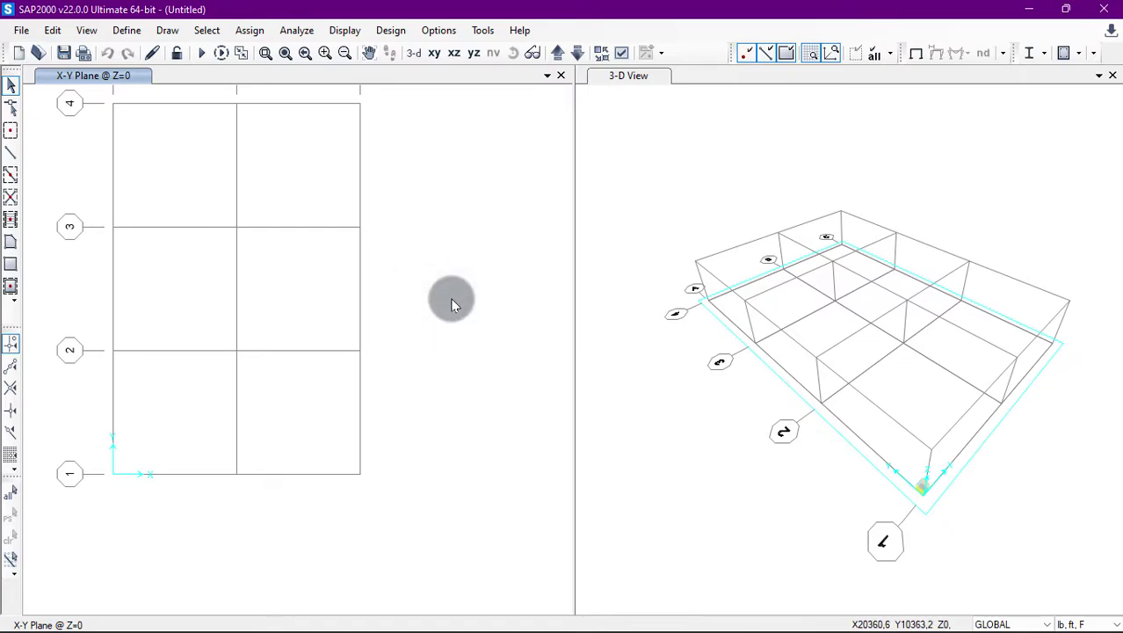
key("F3")
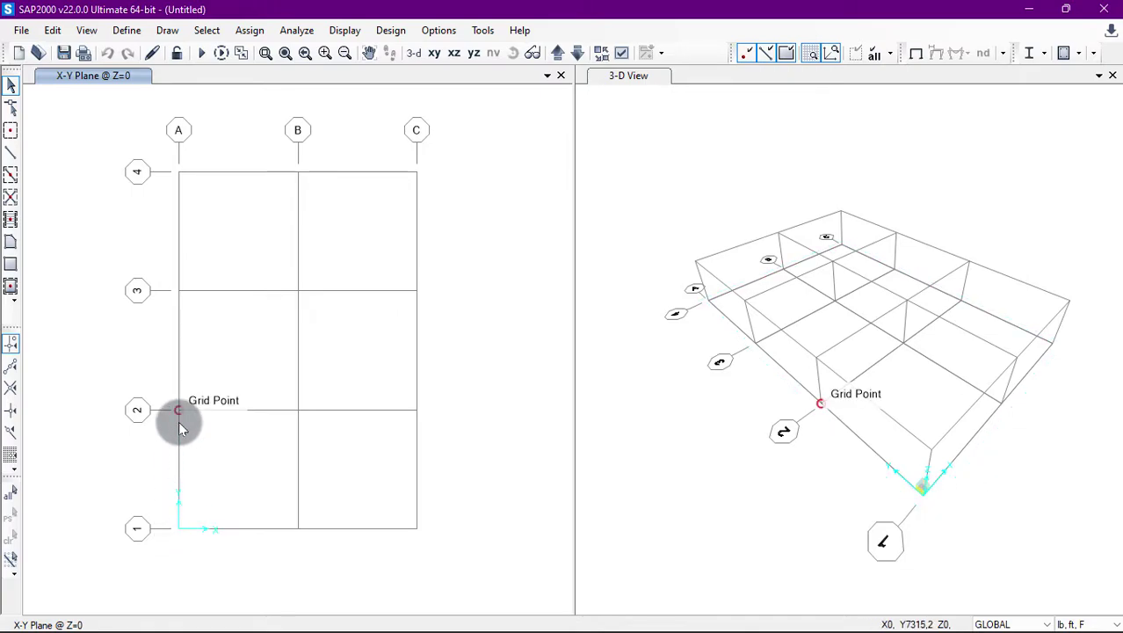
left_click(180, 510)
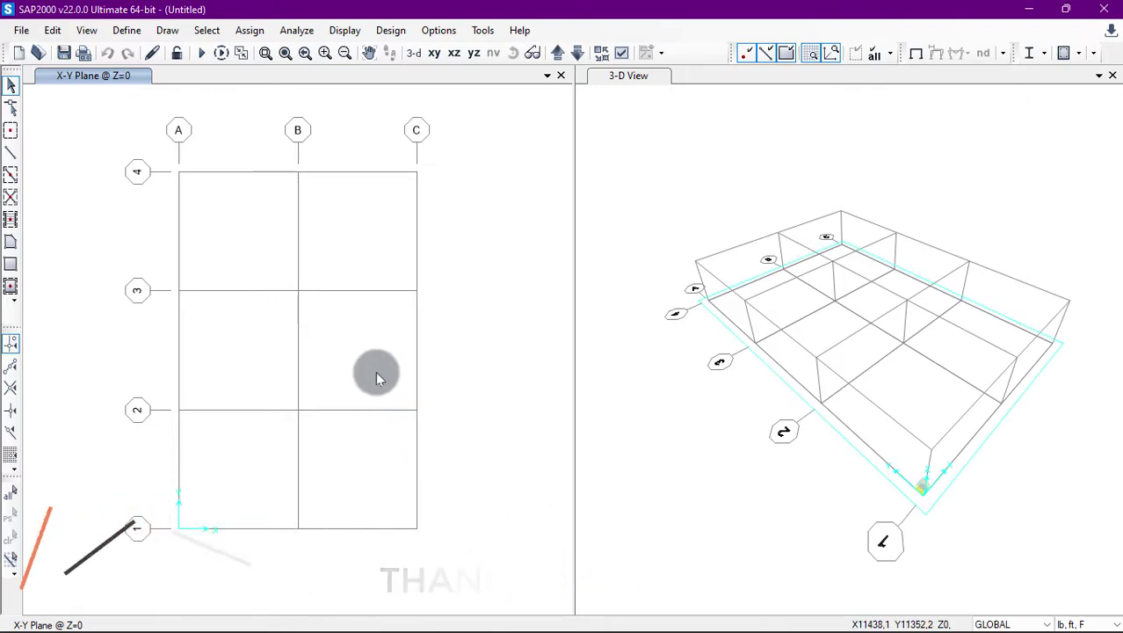
Add a fifth Y grid line in the GLOBAL grid system data.
right_click(362, 341)
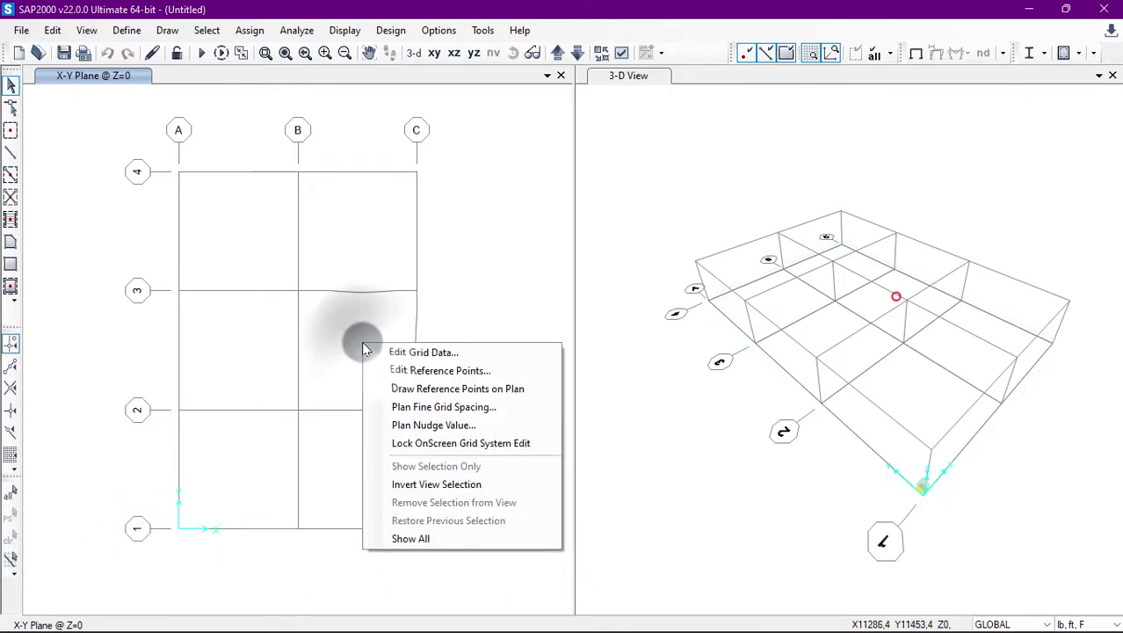
left_click(455, 352)
left_click(626, 315)
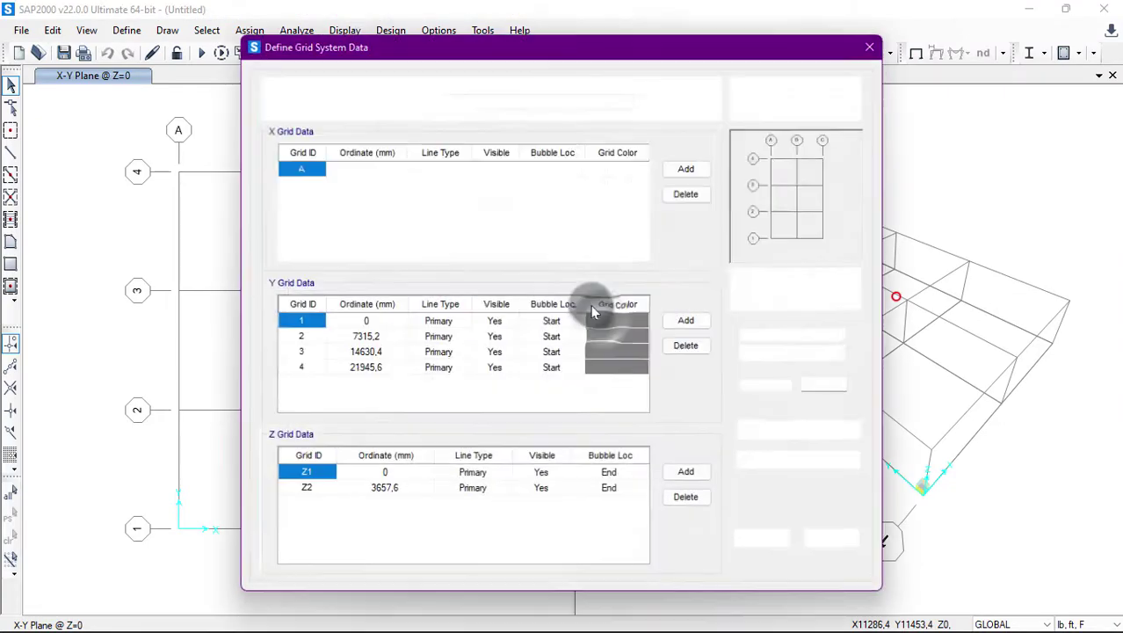
left_click_drag(407, 53, 567, 85)
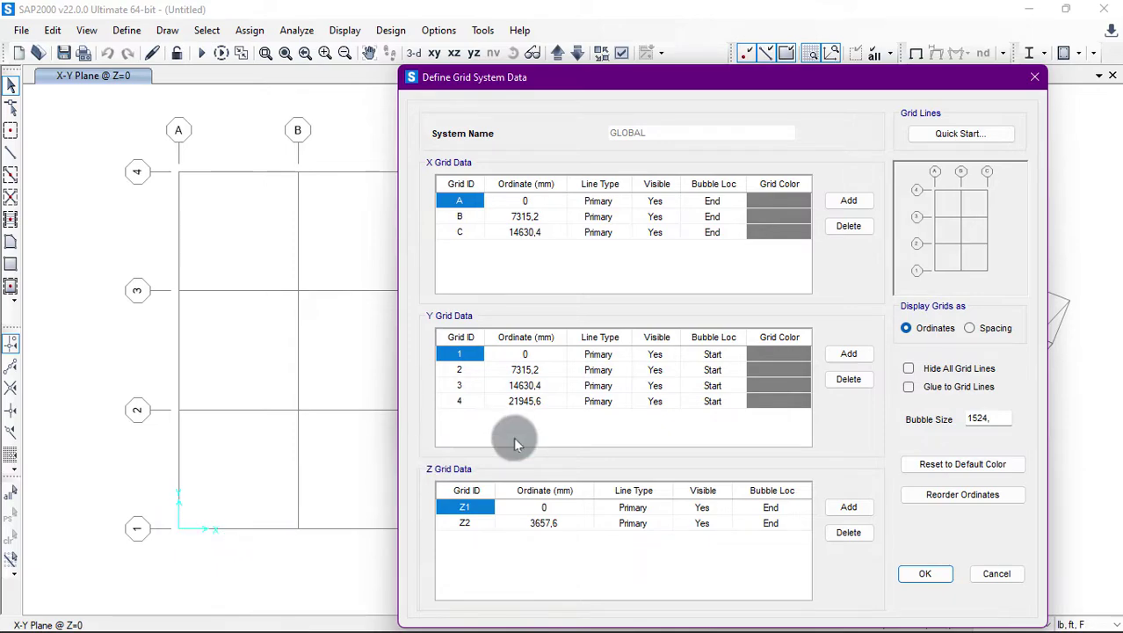
left_click(849, 354)
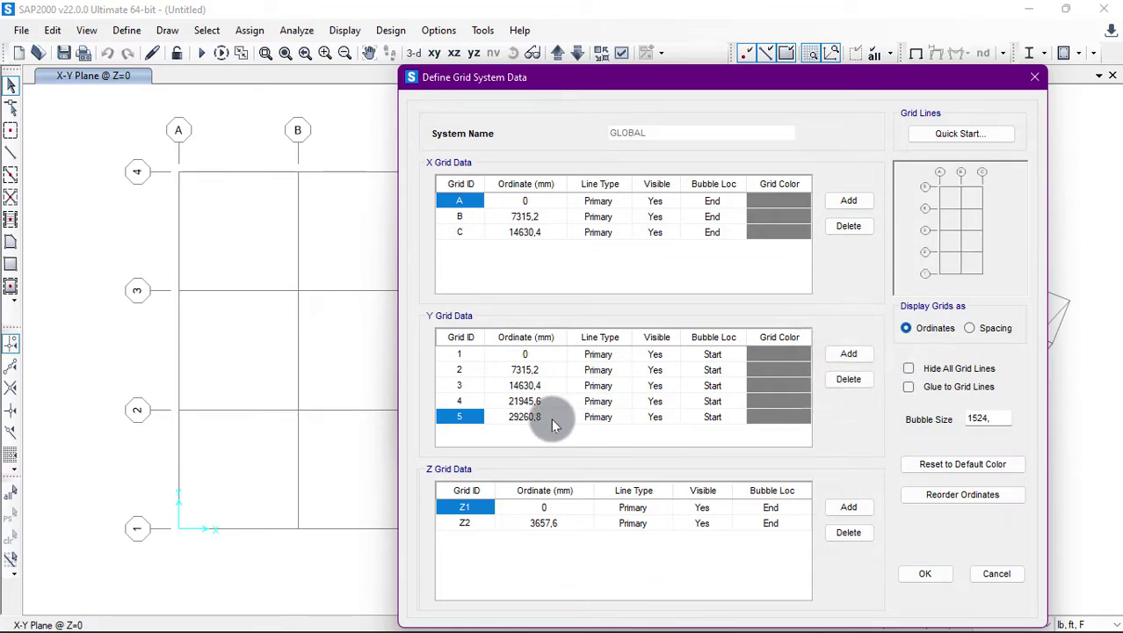
left_click(522, 419)
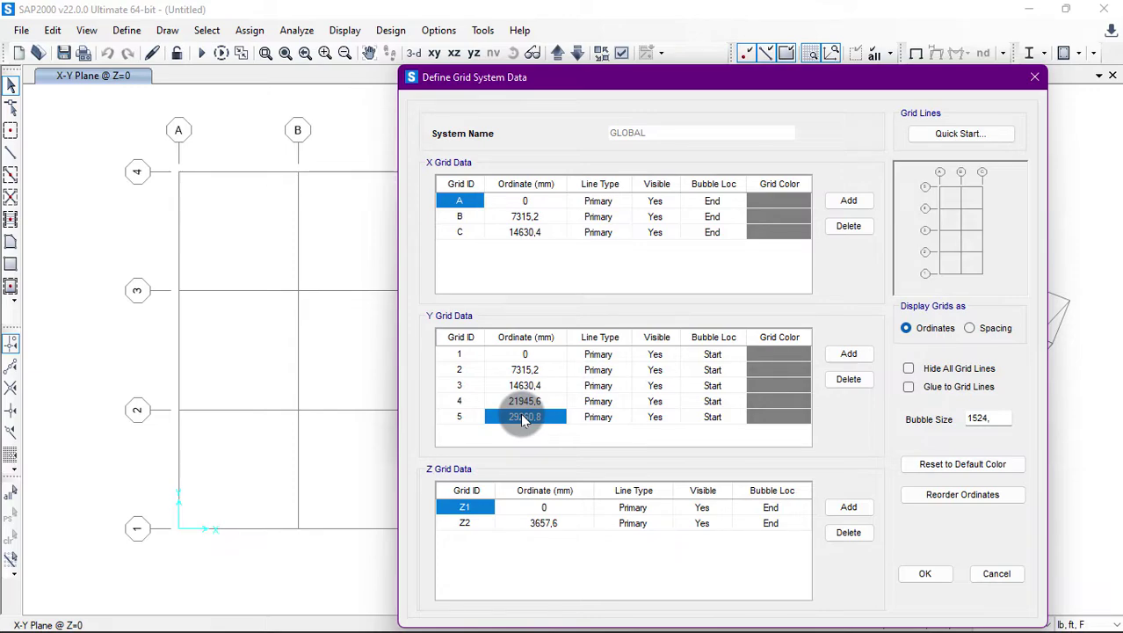
Set Y grid line 5's ordinate to 3000 mm and confirm the grid data.
left_click(460, 355)
left_click(459, 369)
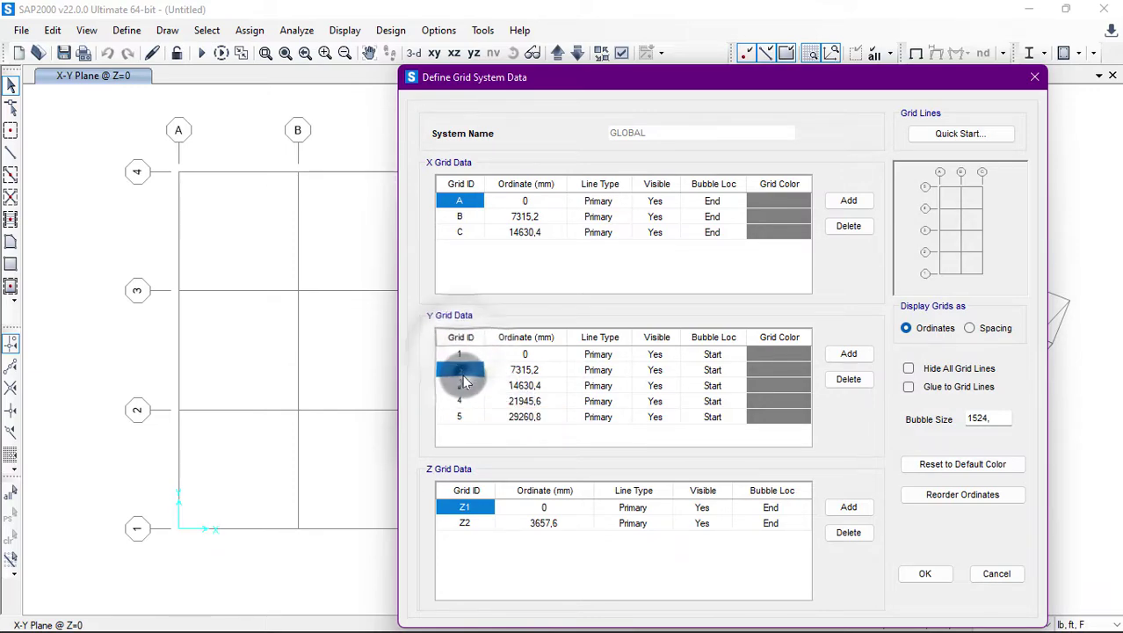
left_click(542, 354)
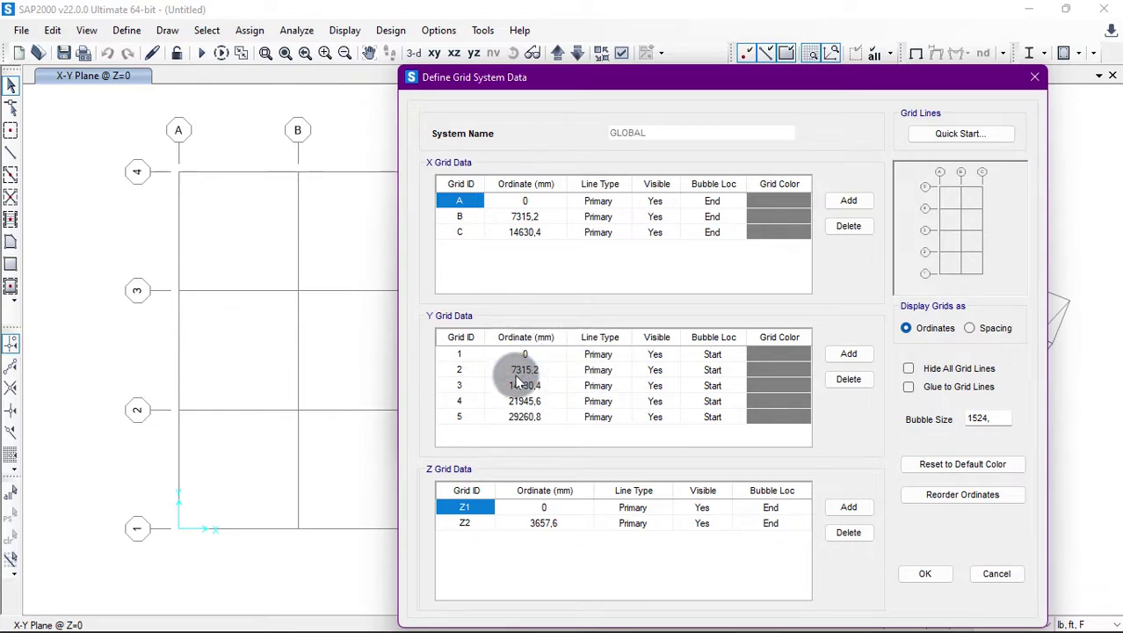
left_click(519, 376)
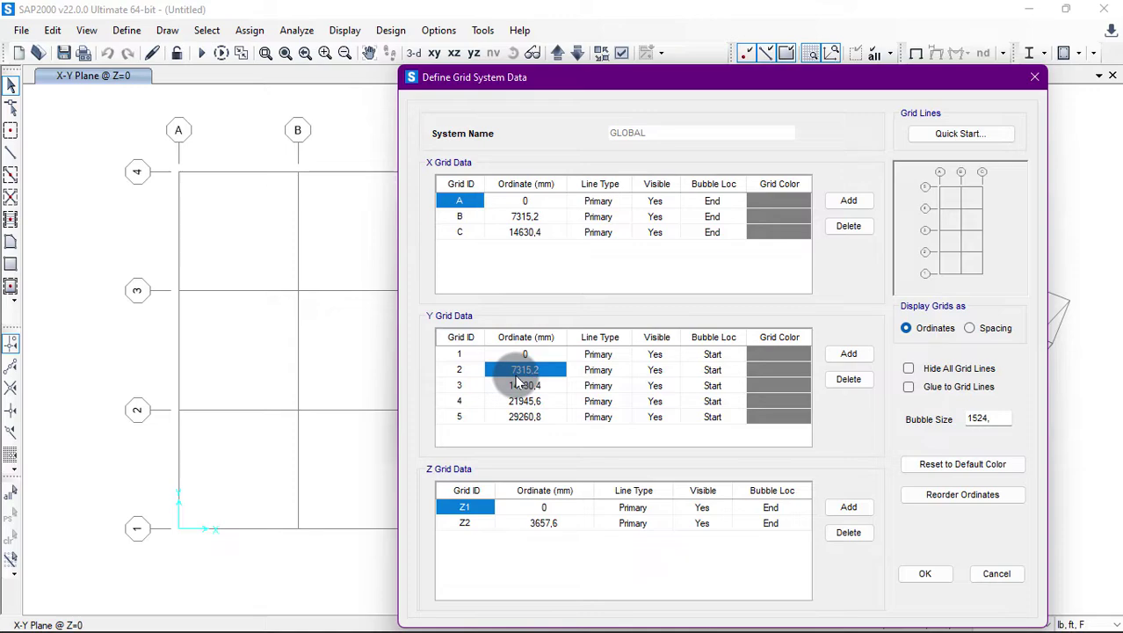
left_click(519, 377)
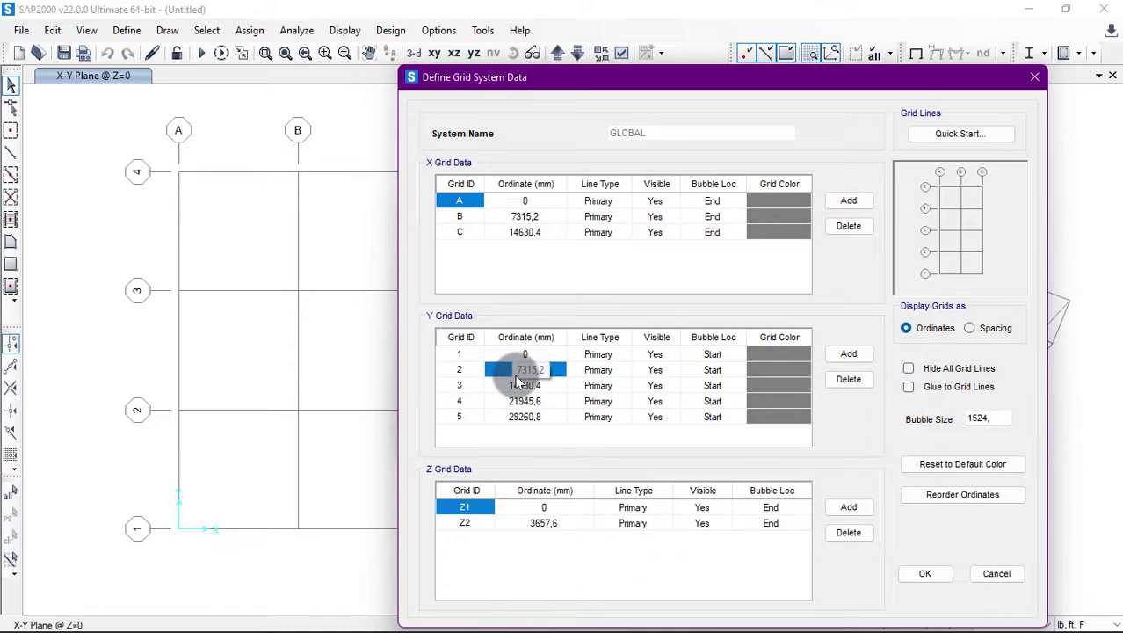
left_click(543, 418)
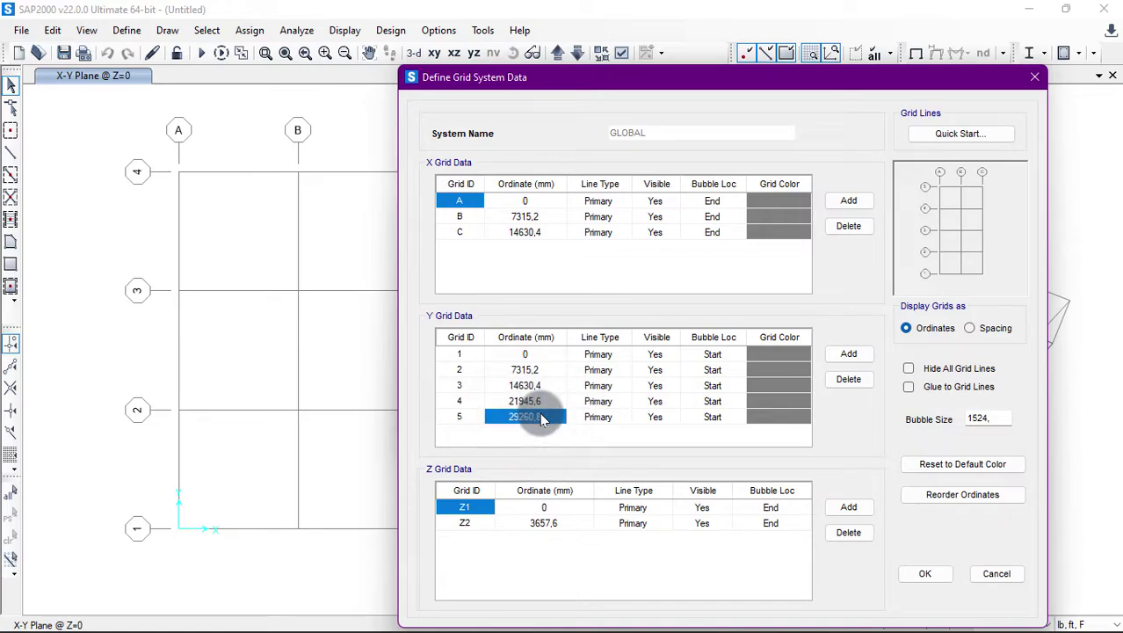
type("3000")
left_click(468, 403)
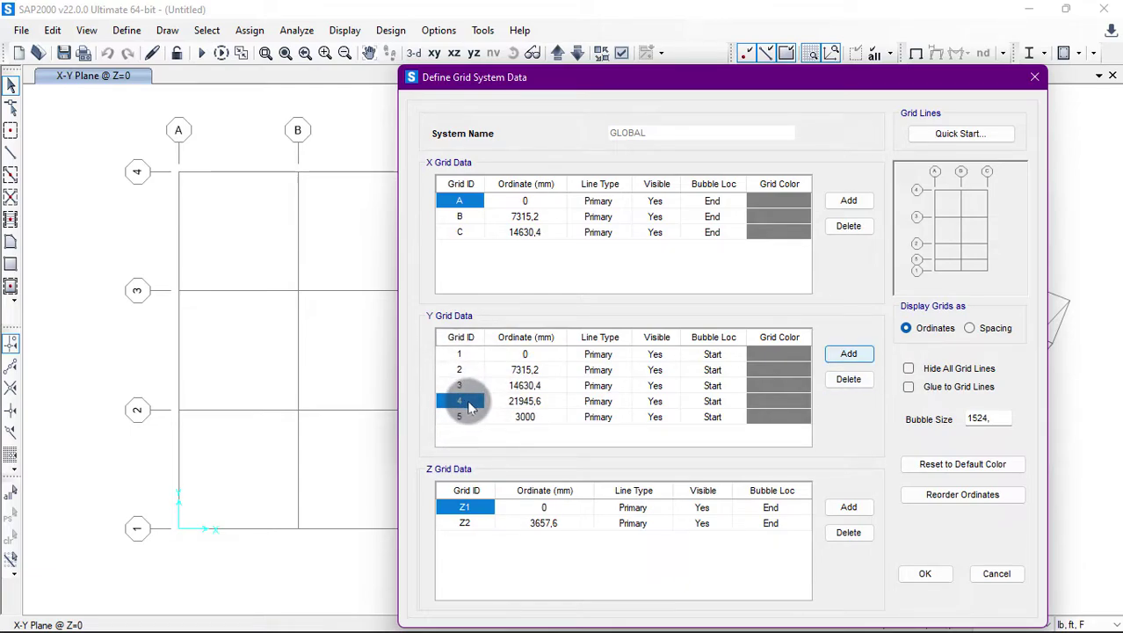
left_click(925, 573)
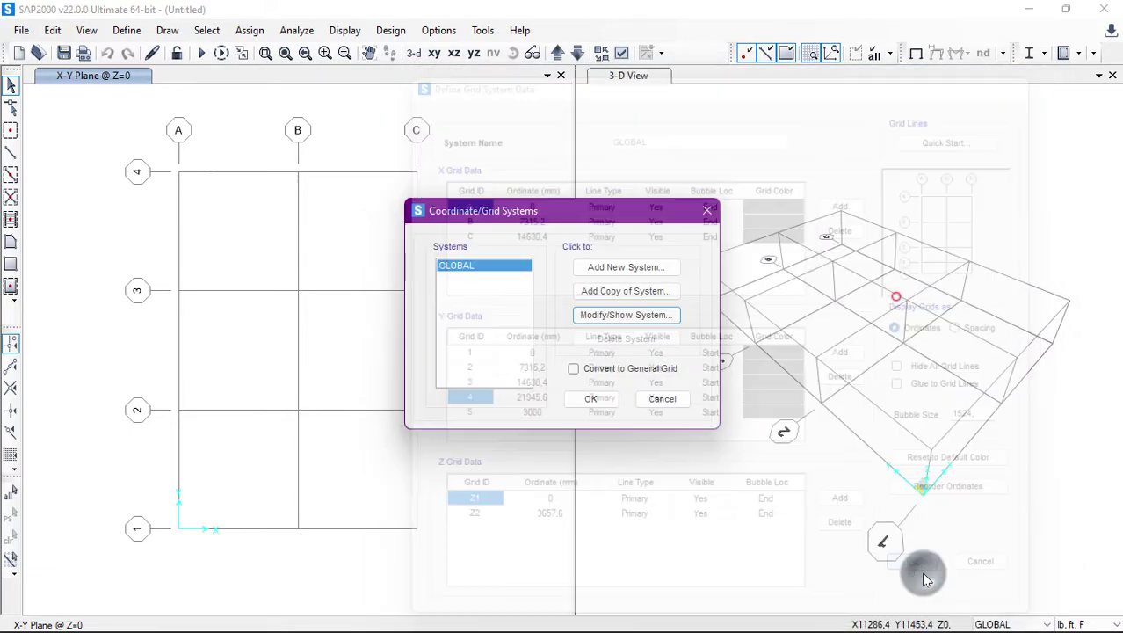
left_click(595, 397)
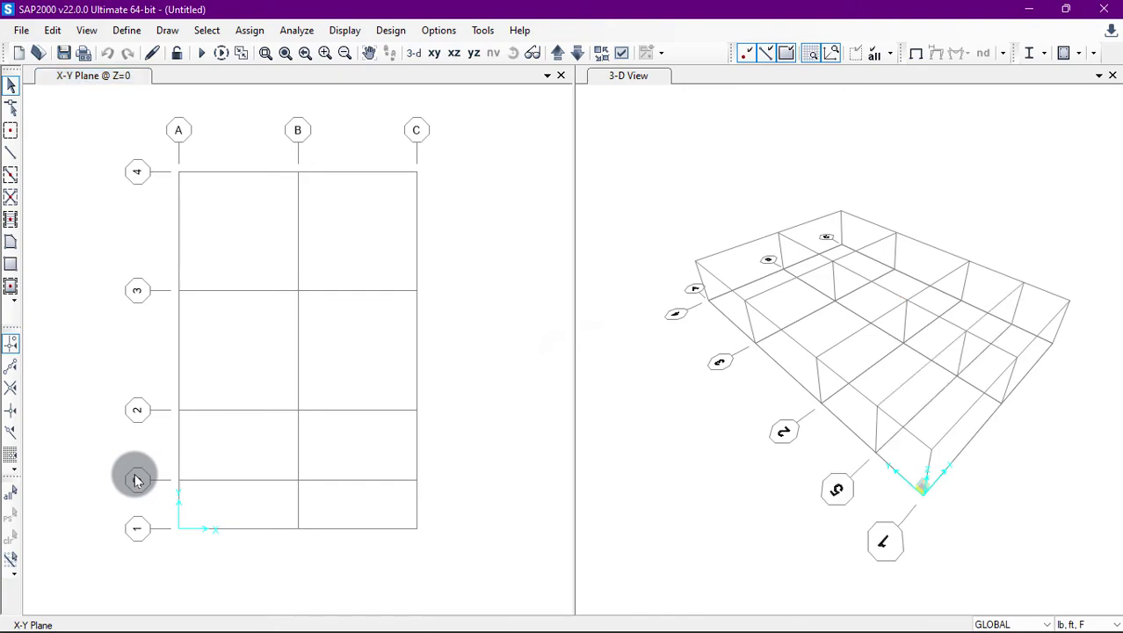
left_click(136, 479)
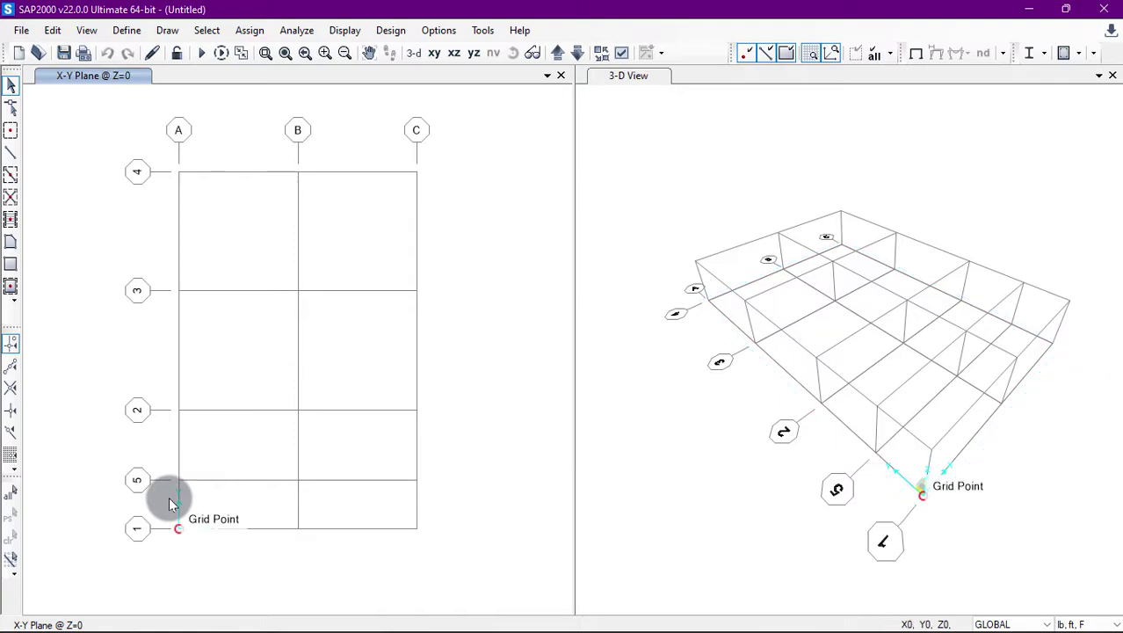
right_click(303, 444)
left_click(334, 434)
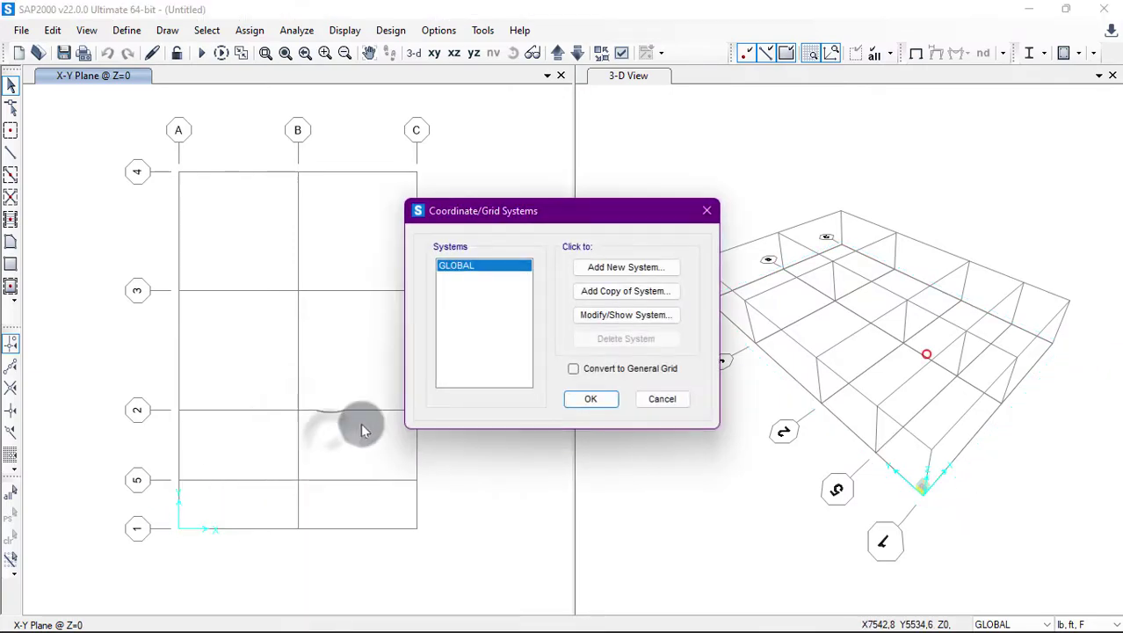
left_click(613, 315)
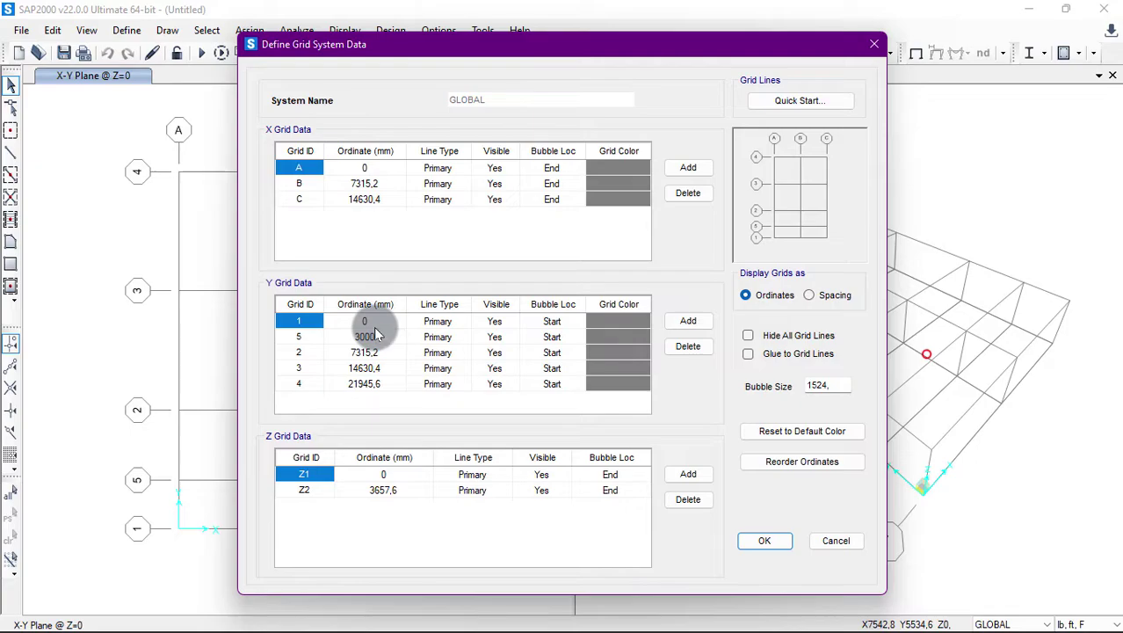
left_click(834, 541)
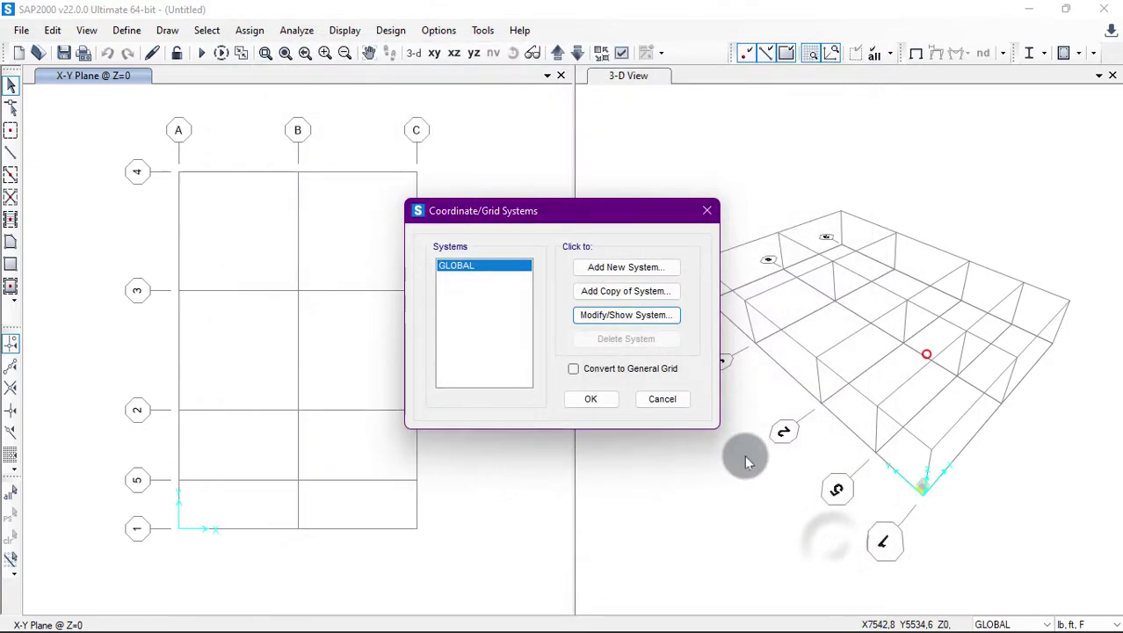
left_click(671, 399)
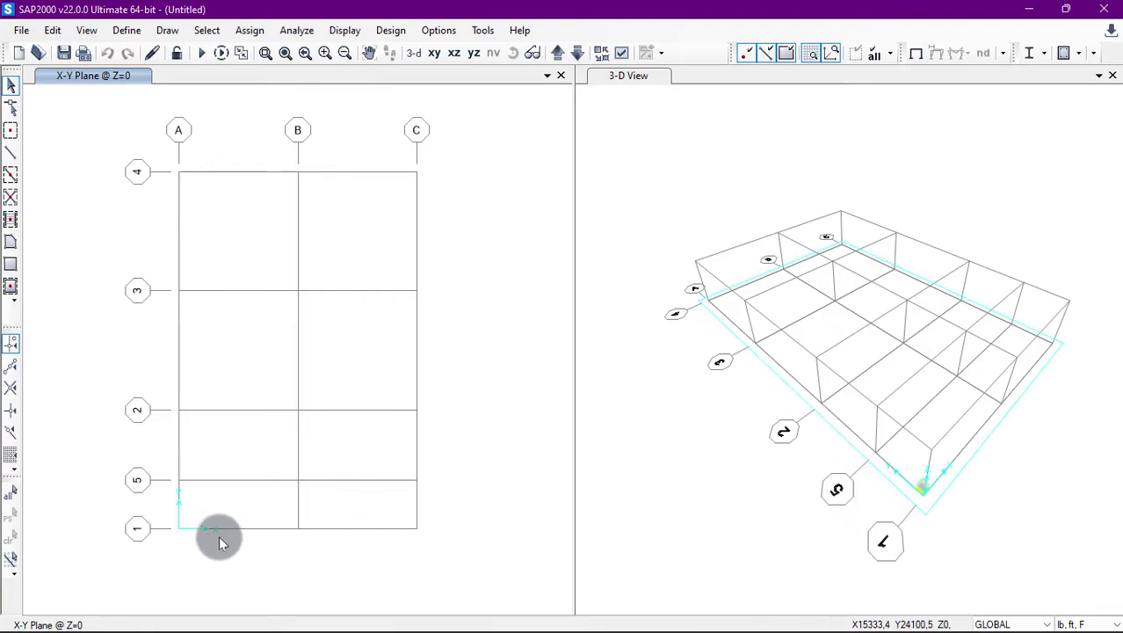
left_click(176, 529)
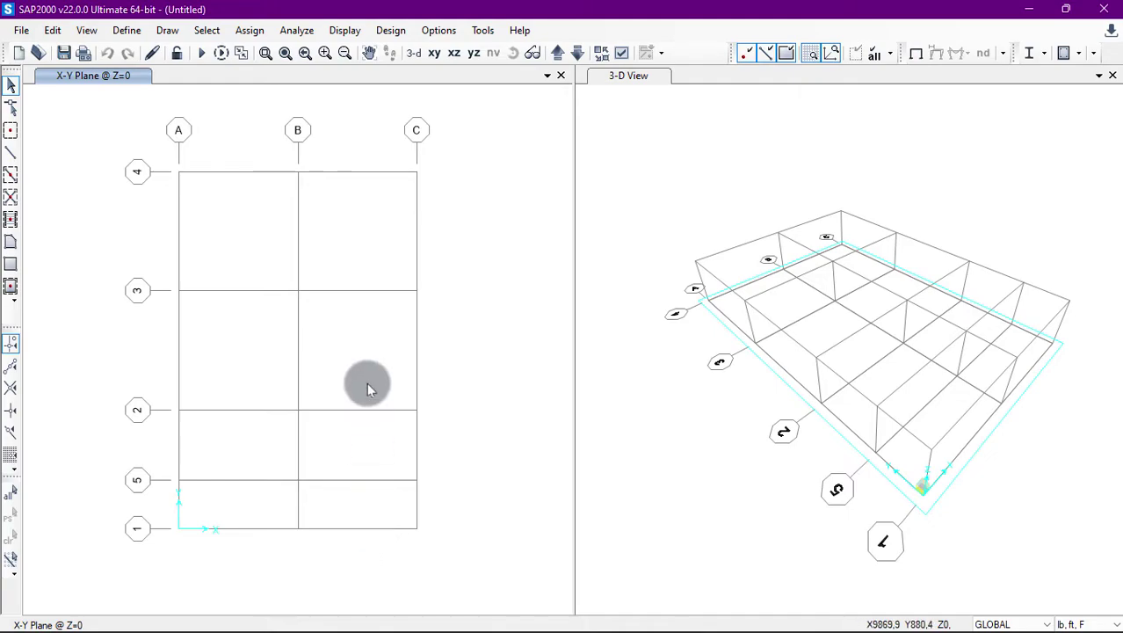
Add X grid line D with ordinate 10000 mm to the GLOBAL grid and apply it.
right_click(366, 330)
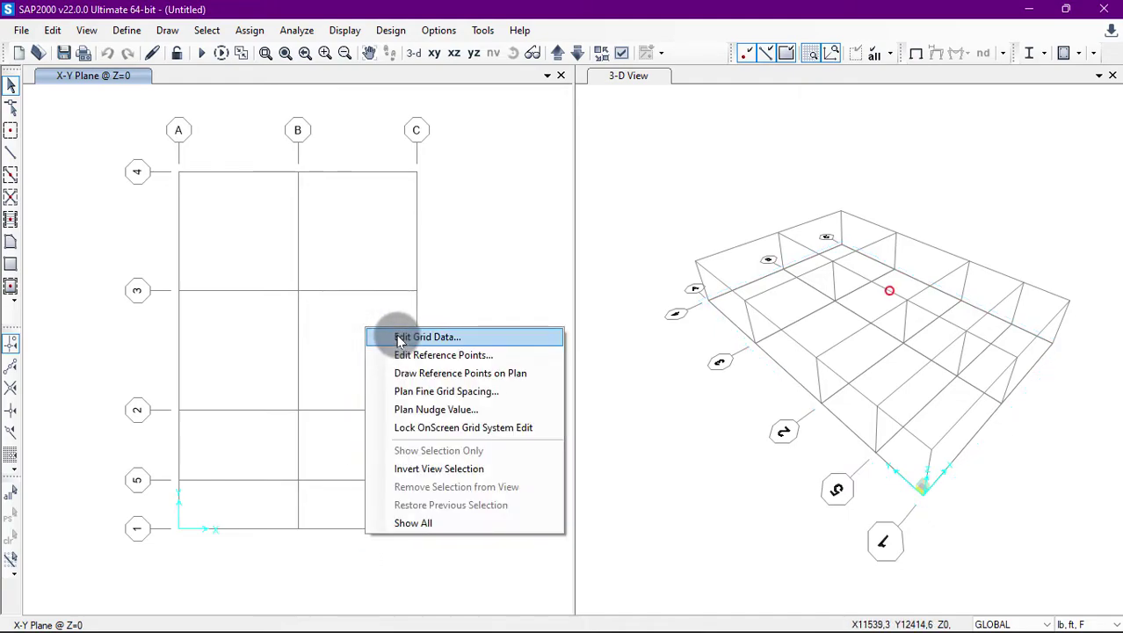
left_click(421, 336)
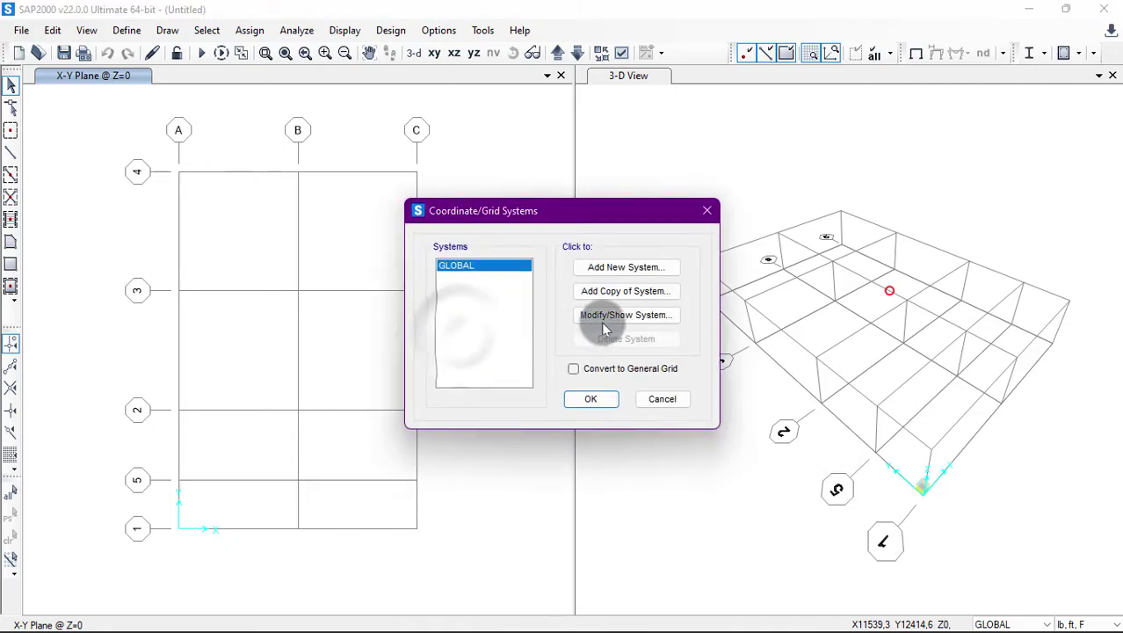
left_click(633, 326)
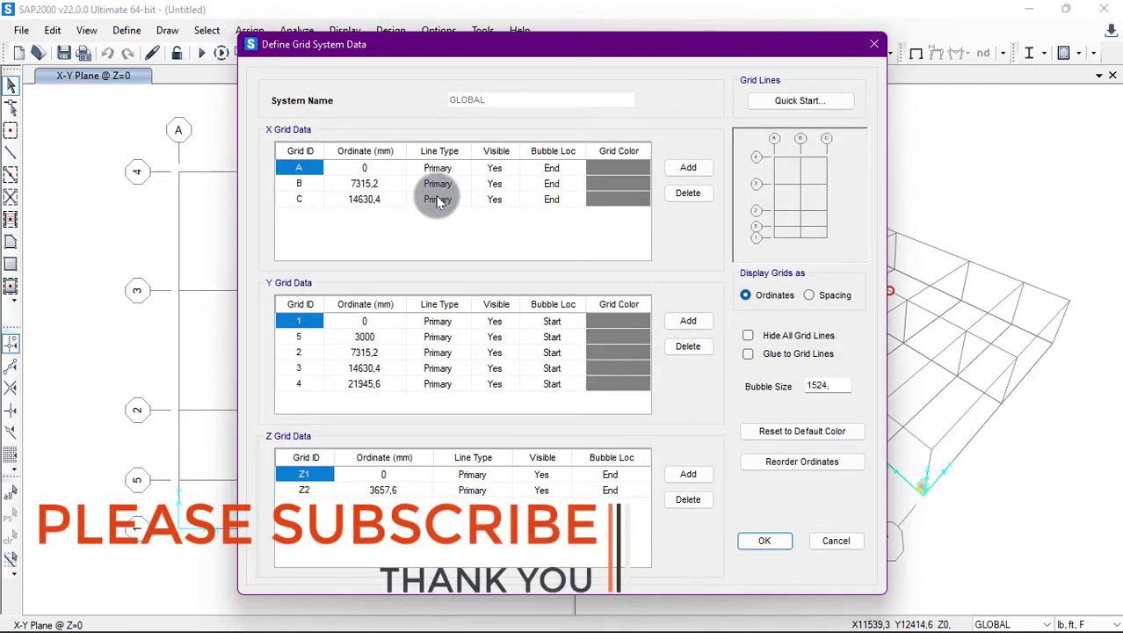
left_click(302, 200)
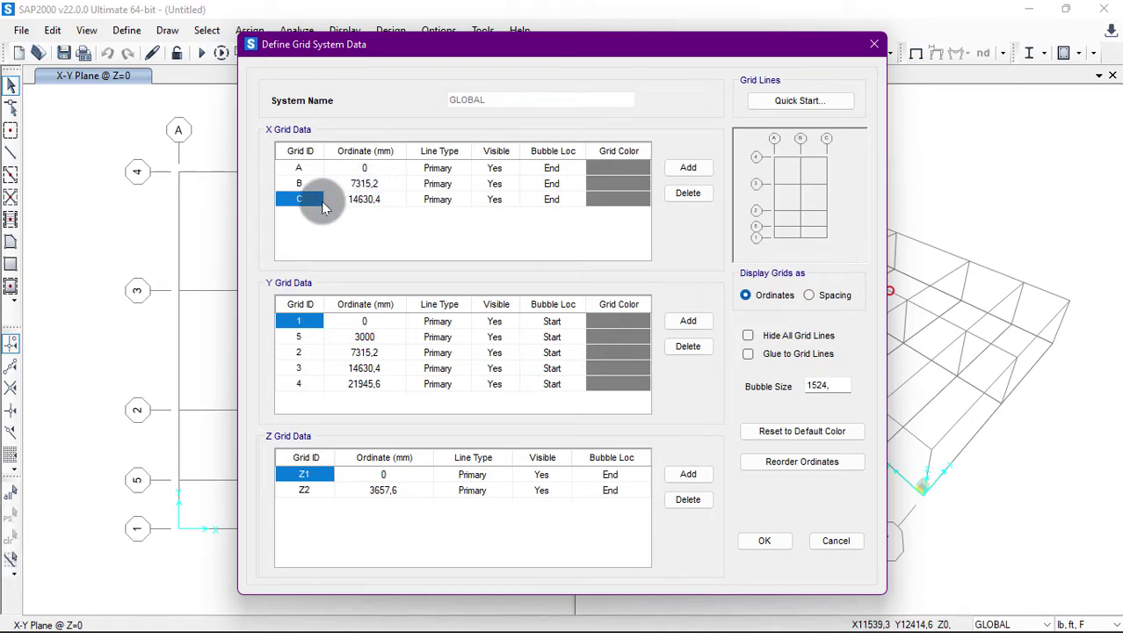
left_click(685, 167)
left_click(371, 214)
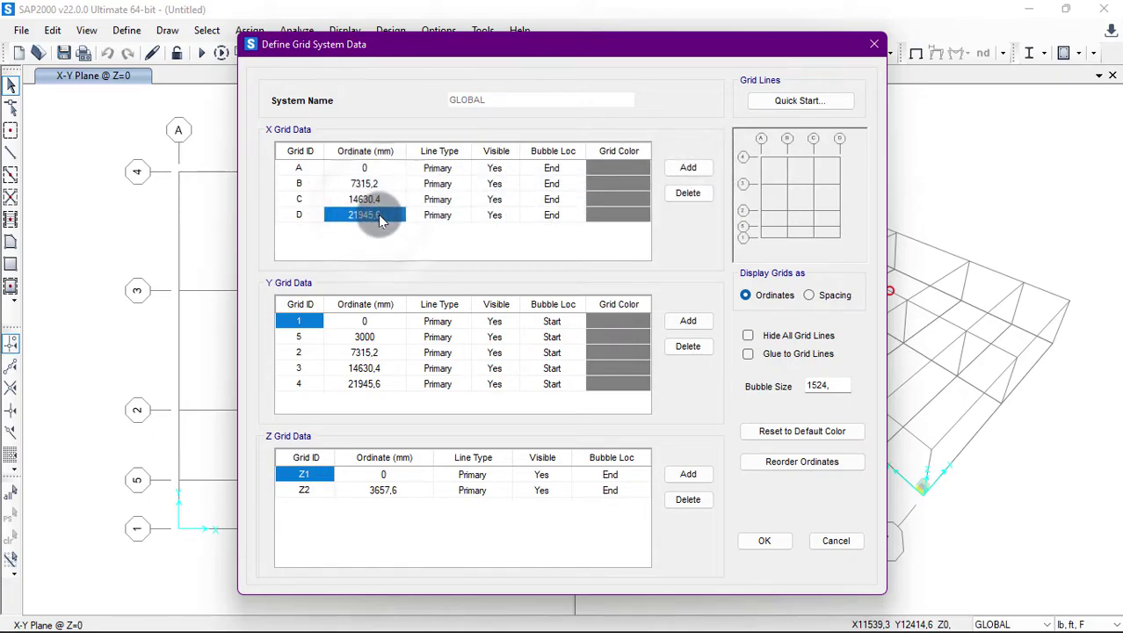
left_click_drag(392, 54, 542, 63)
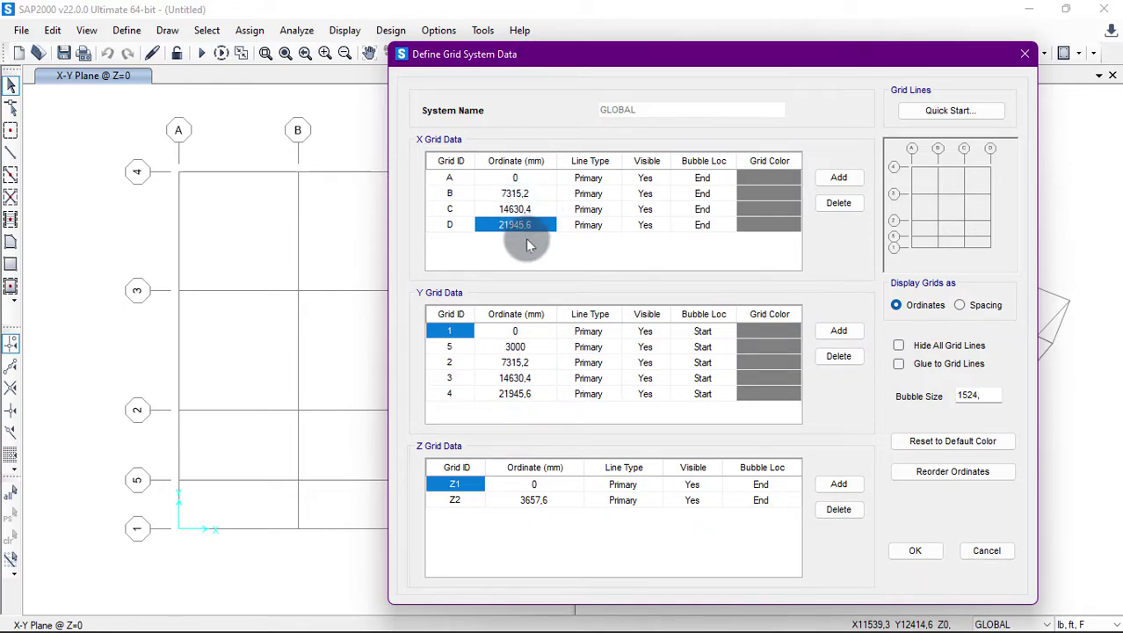
type("10000")
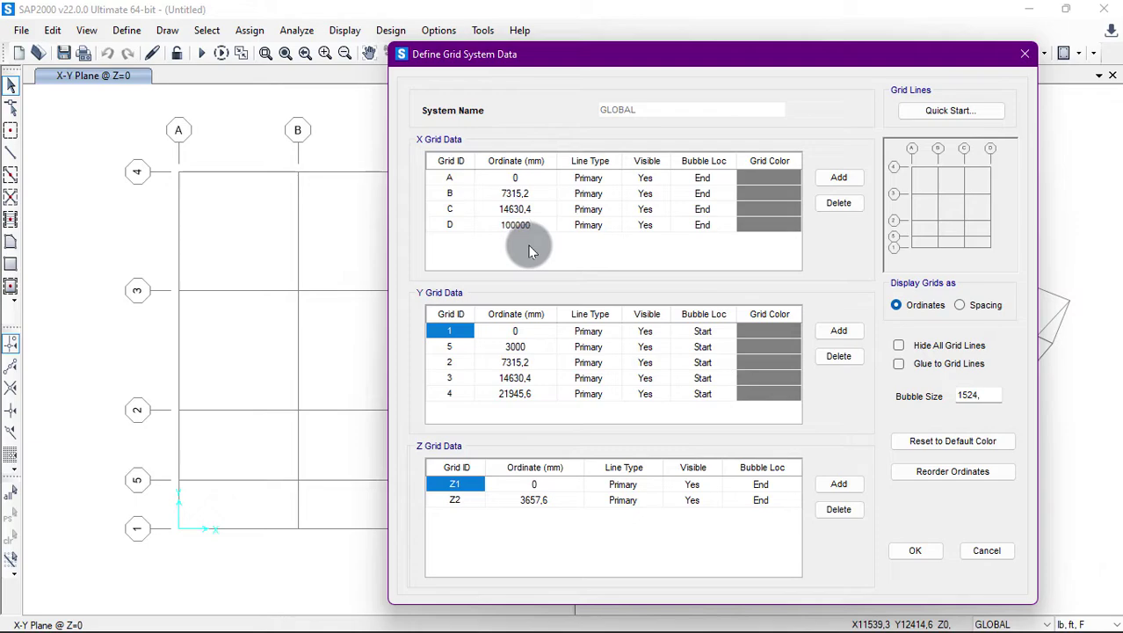
left_click(518, 209)
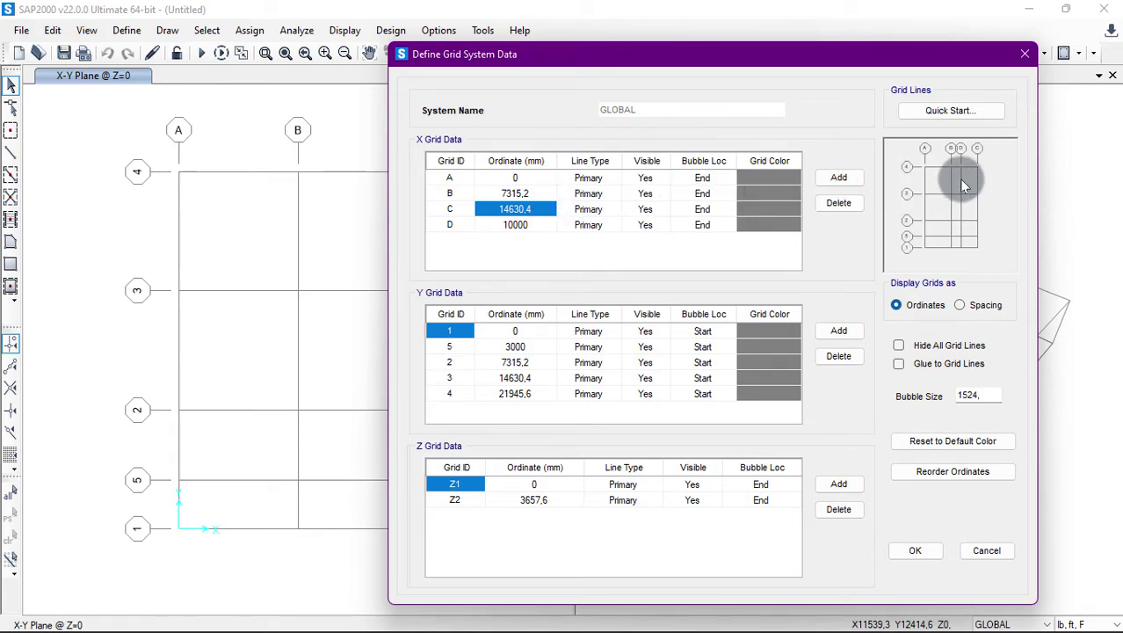
left_click(919, 549)
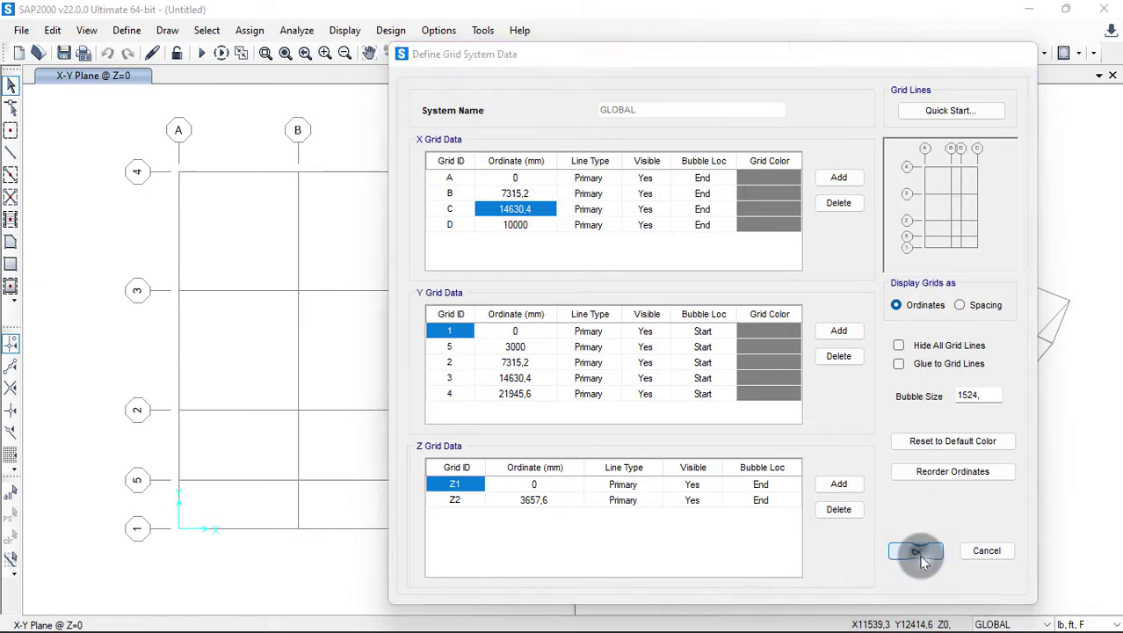
left_click(591, 398)
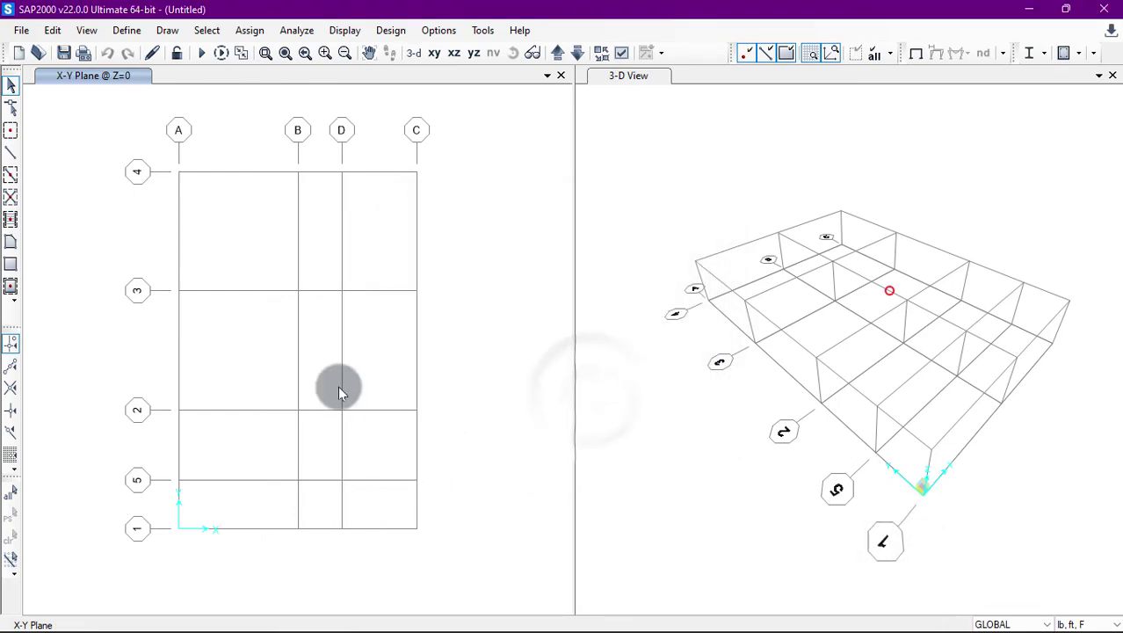
left_click(342, 134)
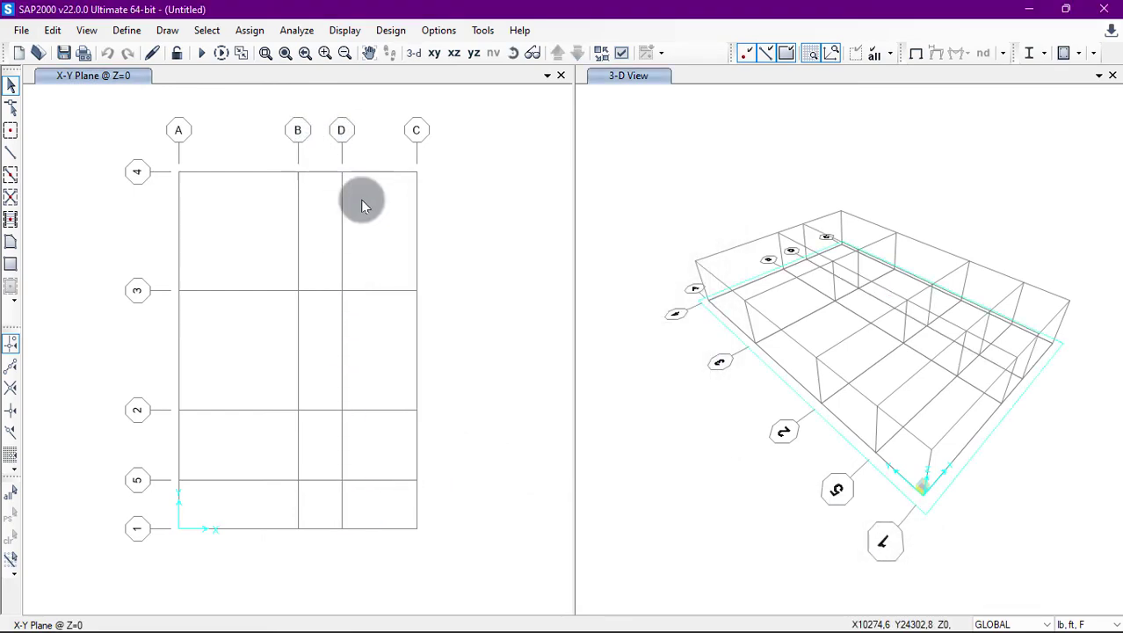